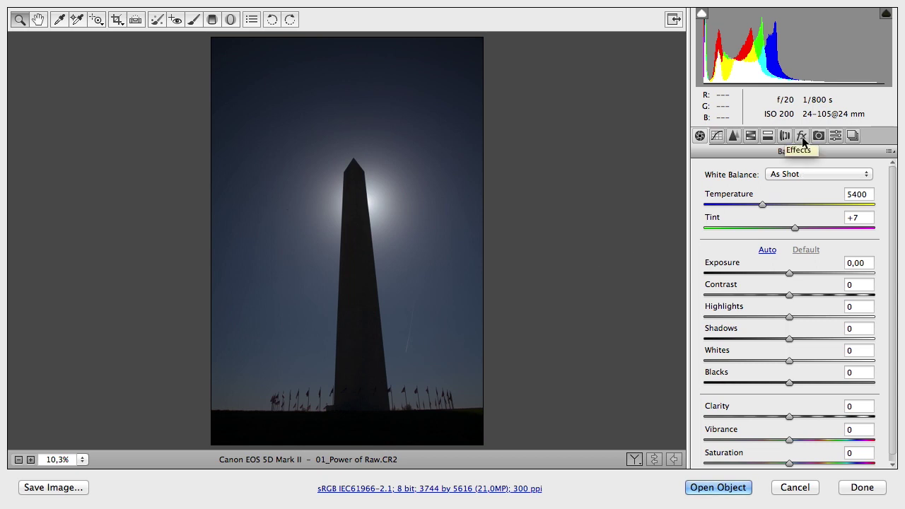
- Browse the Camera Calibration and Lens Corrections panels for the dark obelisk photo
click(818, 136)
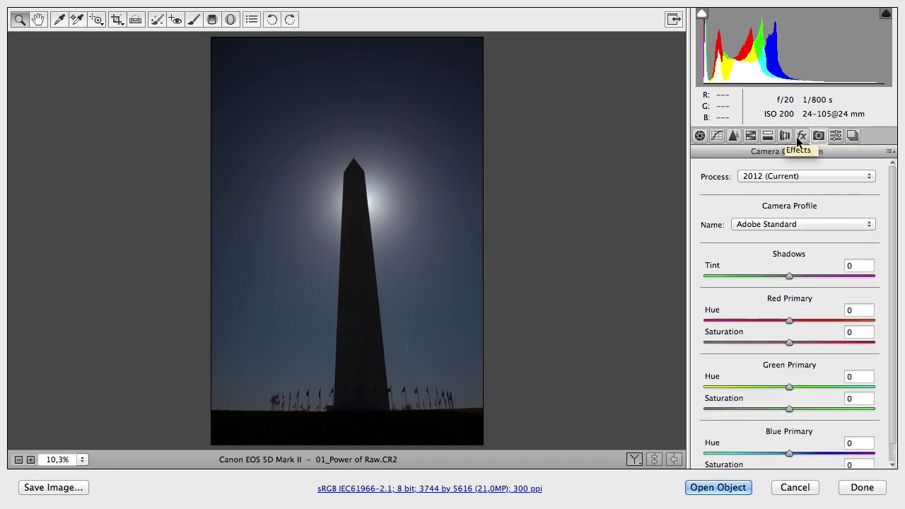
click(784, 138)
- Switch the obelisk photo to the 2010 process version in Camera Calibration
click(801, 137)
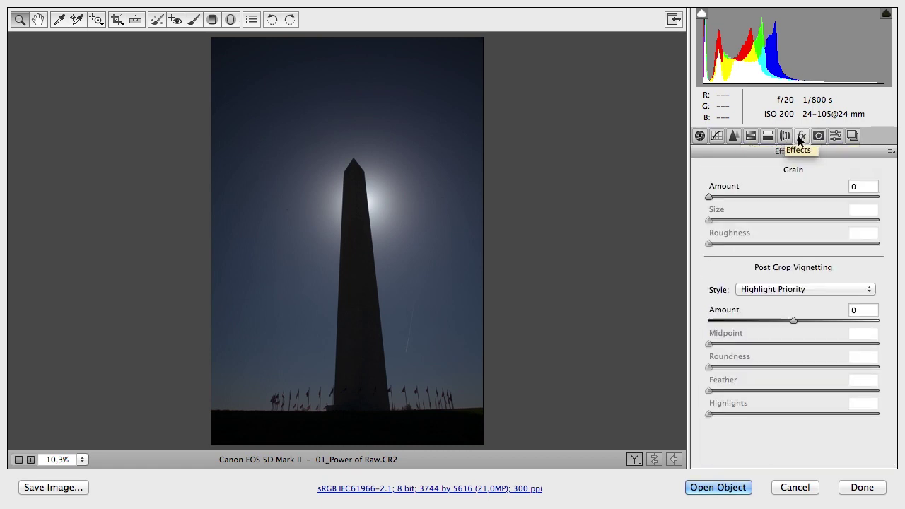
click(819, 137)
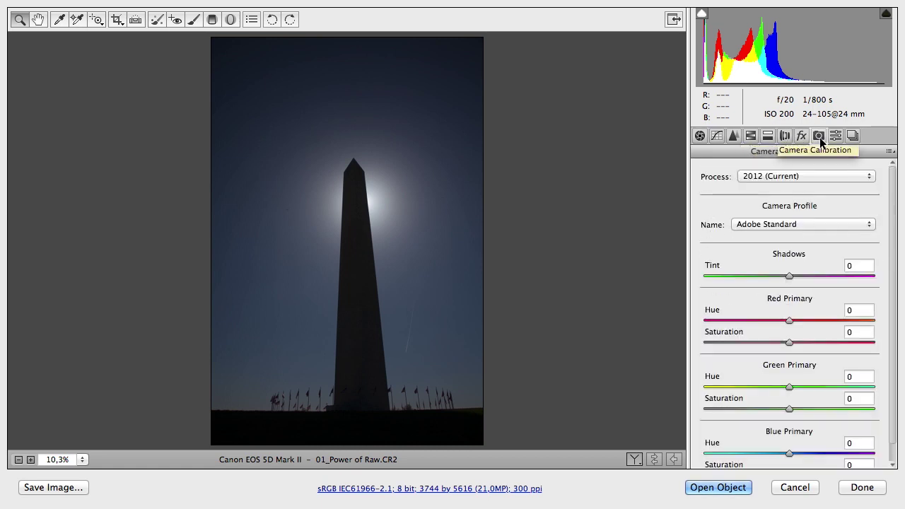
click(771, 177)
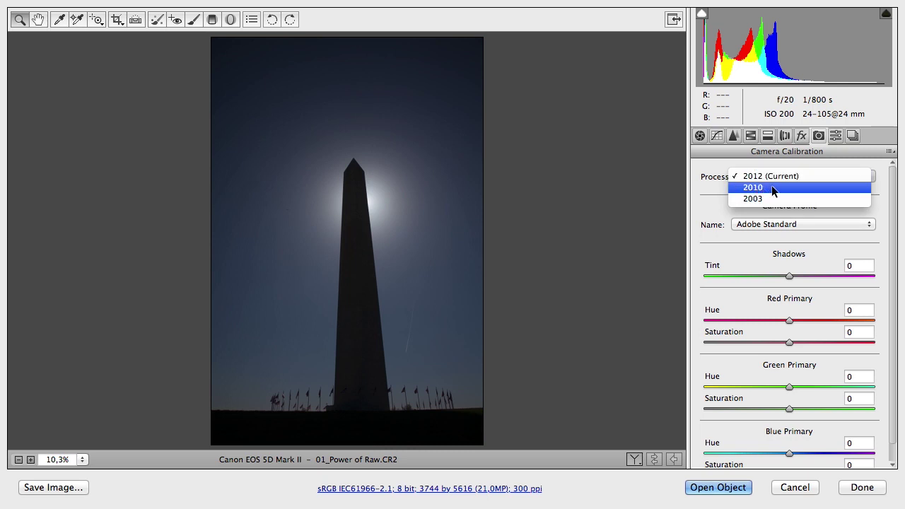
click(773, 188)
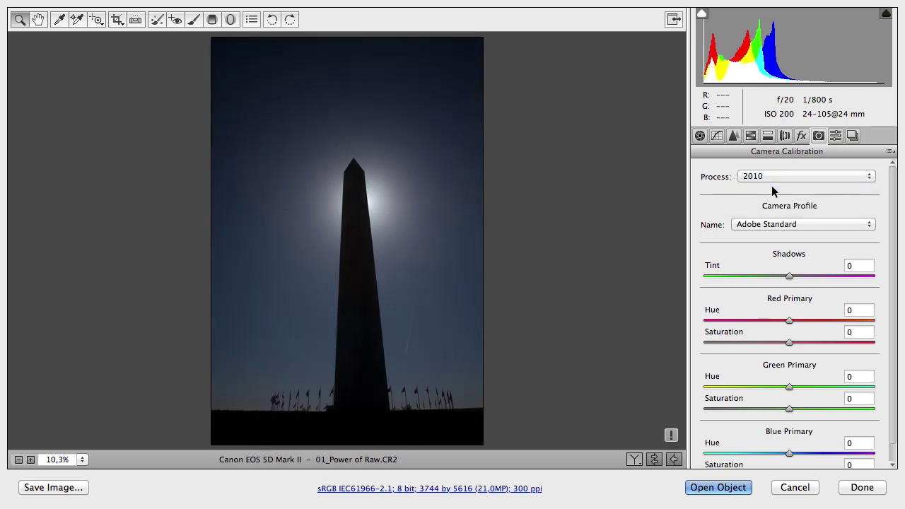
- Raise Exposure to +4,00 and zoom in to inspect the monument base and flags
key(super+alt+1)
click(789, 273)
drag(790, 274, 892, 283)
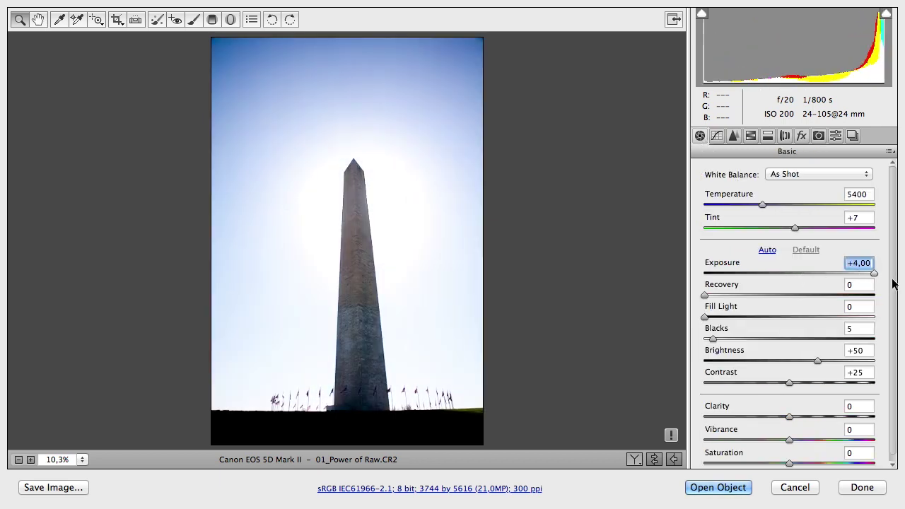
click(400, 421)
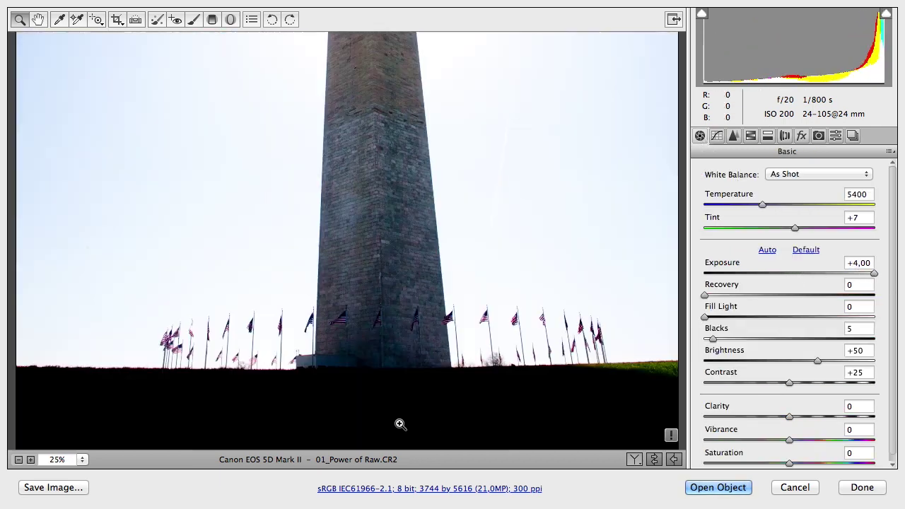
click(468, 410)
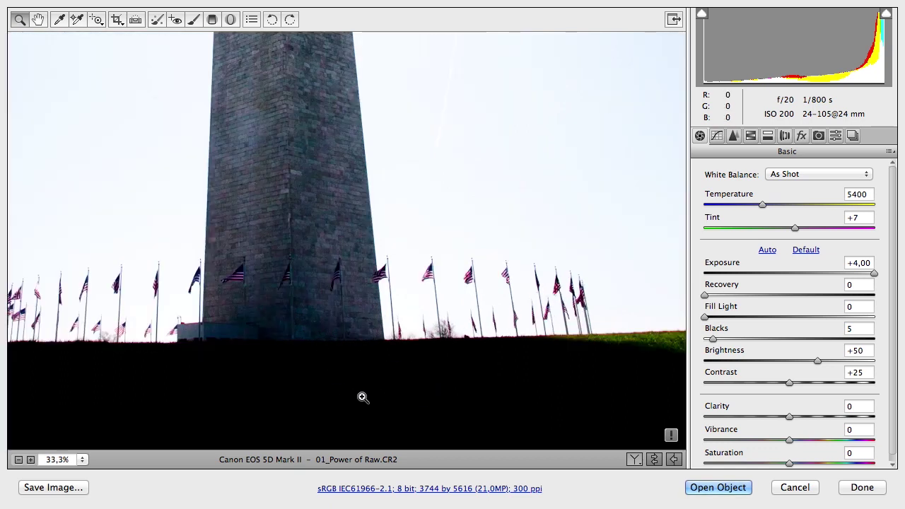
click(312, 293)
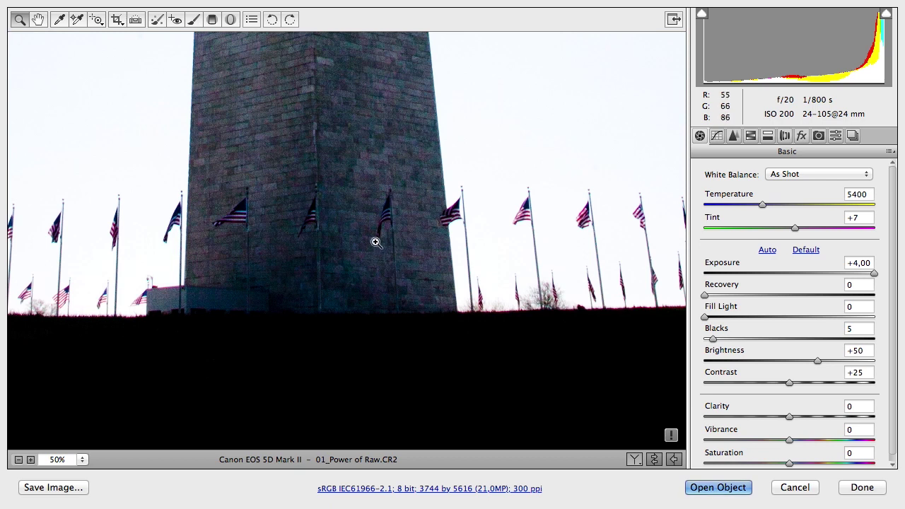
alt+click(438, 238)
alt+click(439, 239)
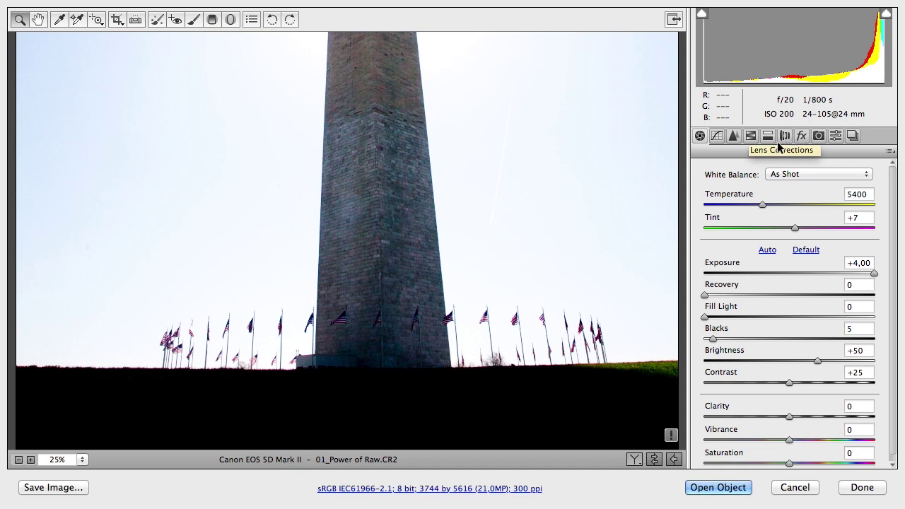
click(801, 135)
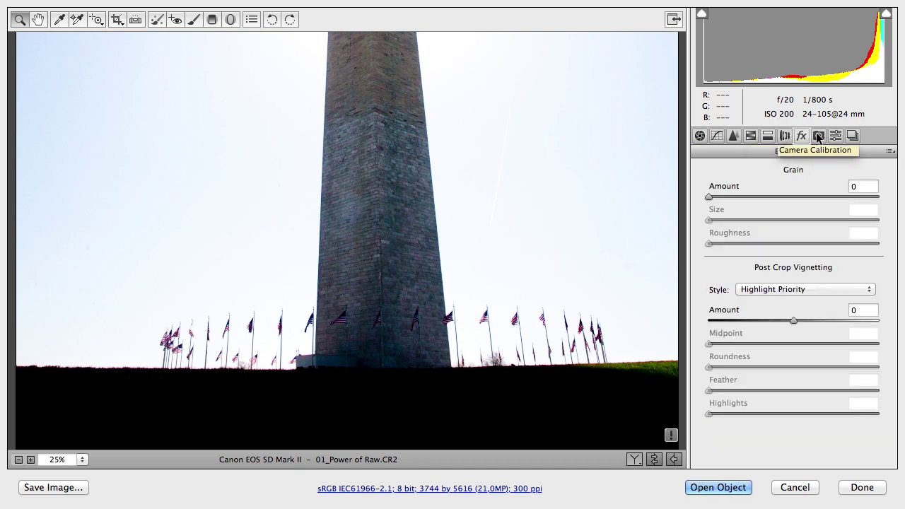
- Set the process version back to 2012 (Current) and return to the Basic panel
click(818, 135)
click(773, 176)
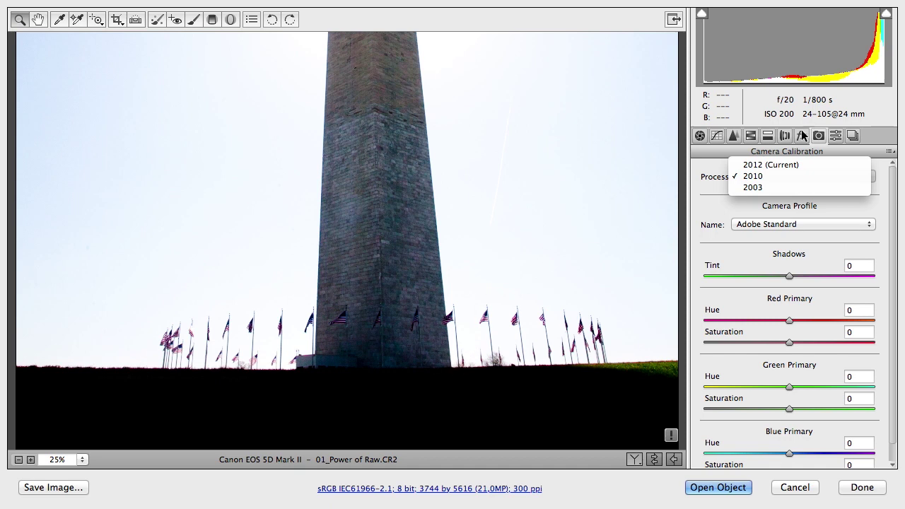
click(786, 164)
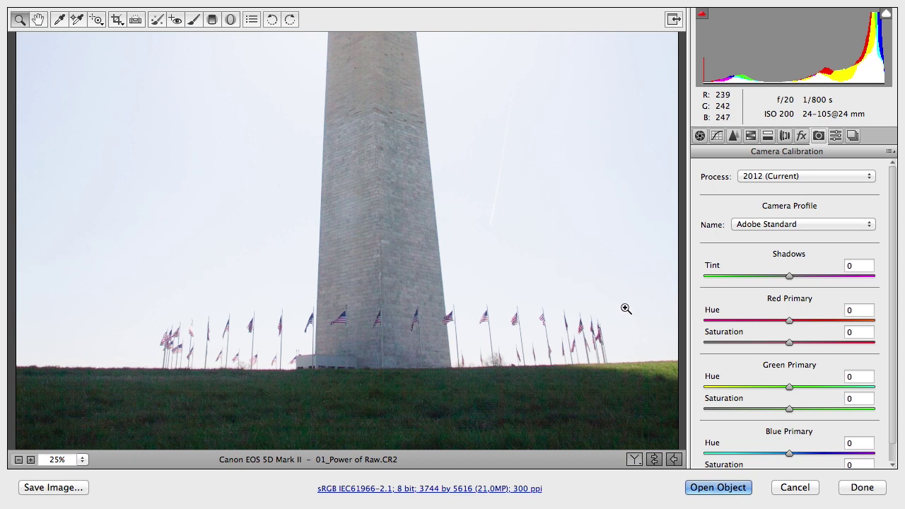
click(699, 135)
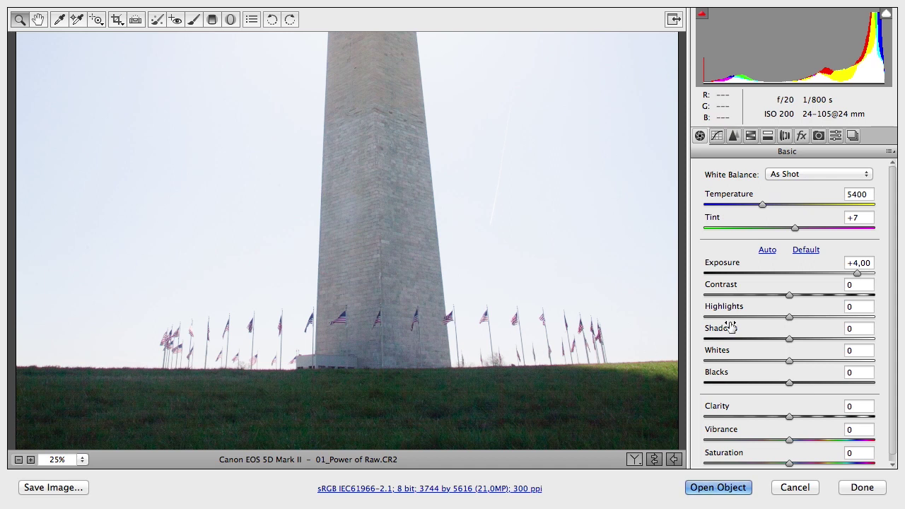
- Push Exposure to +5,00 and cycle the Before/After views back to single view
click(857, 275)
drag(857, 278, 895, 277)
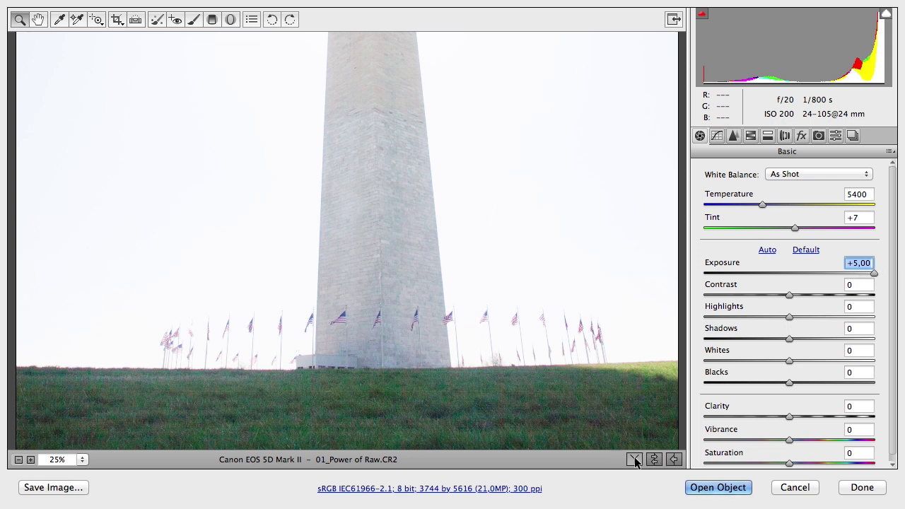
click(634, 460)
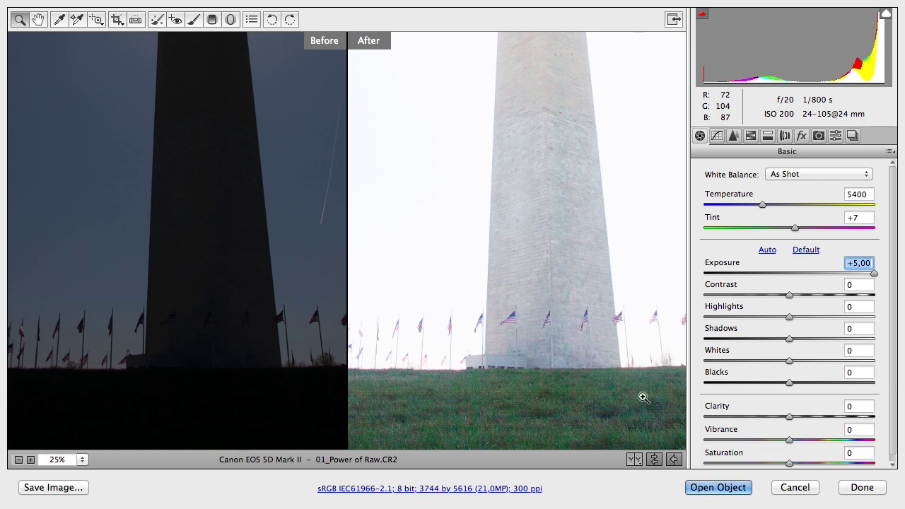
click(634, 459)
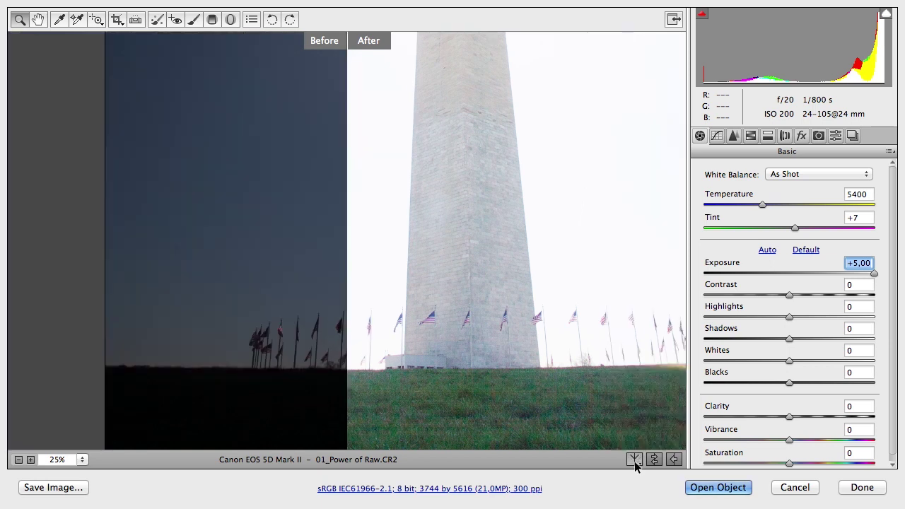
click(634, 460)
click(634, 459)
click(635, 459)
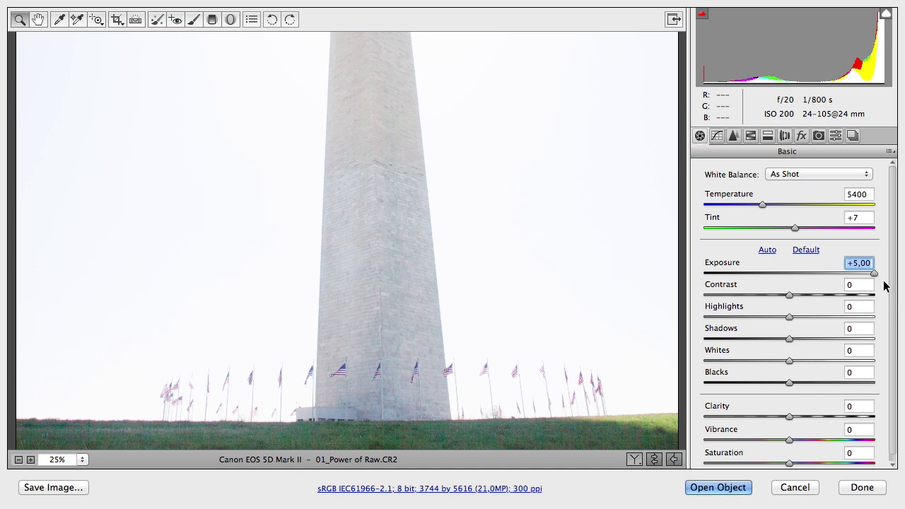
- Reset Exposure to 0,00, open the photo as a smart object, and enlarge it full screen
drag(873, 273, 791, 288)
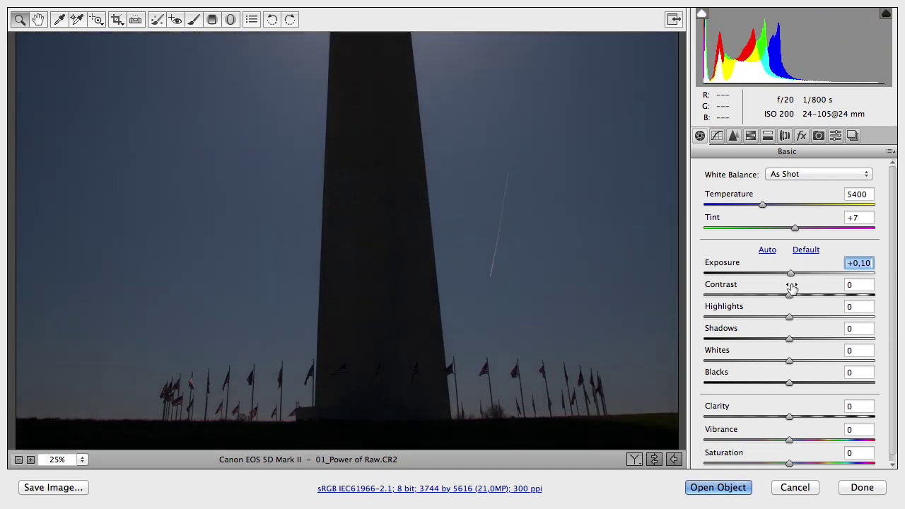
double_click(791, 277)
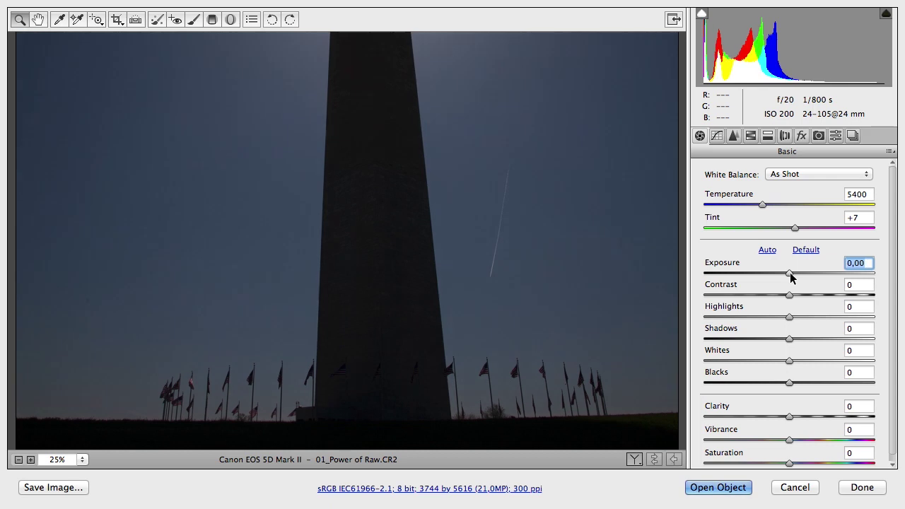
click(735, 488)
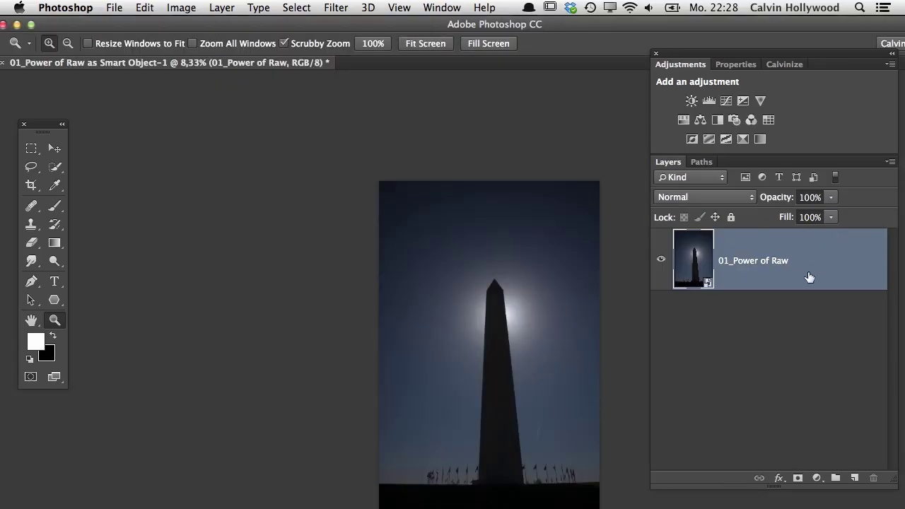
key(f)
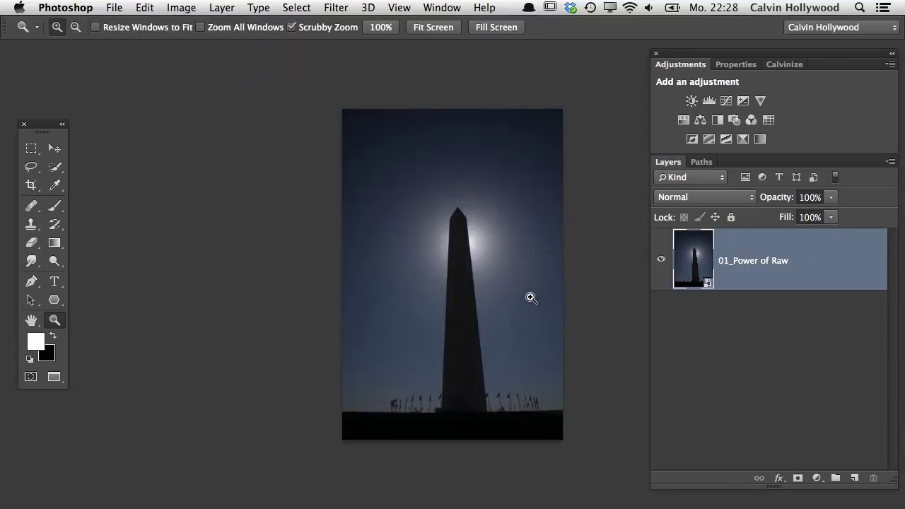
mouse_move(530, 297)
mouse_down()
mouse_move(519, 293)
mouse_move(541, 299)
mouse_up()
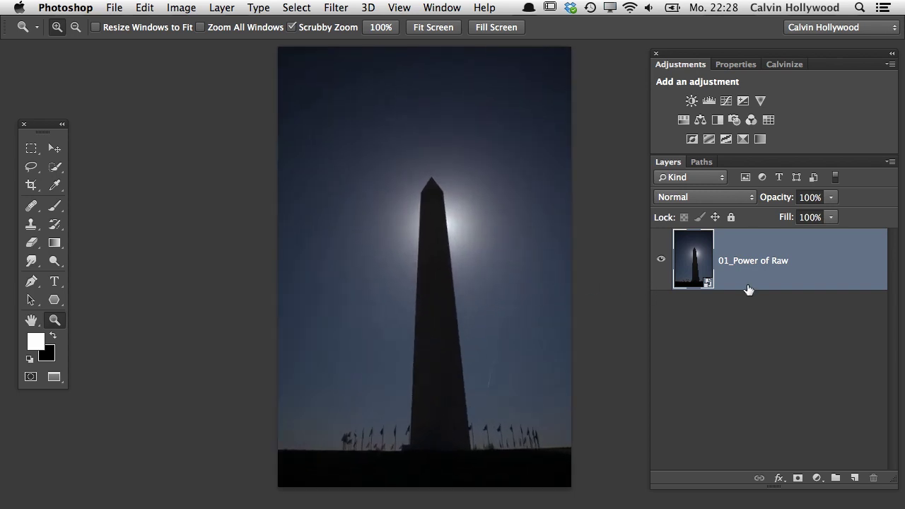
- Rasterize the 01_Power of Raw layer and add a Levels adjustment above it
right_click(829, 264)
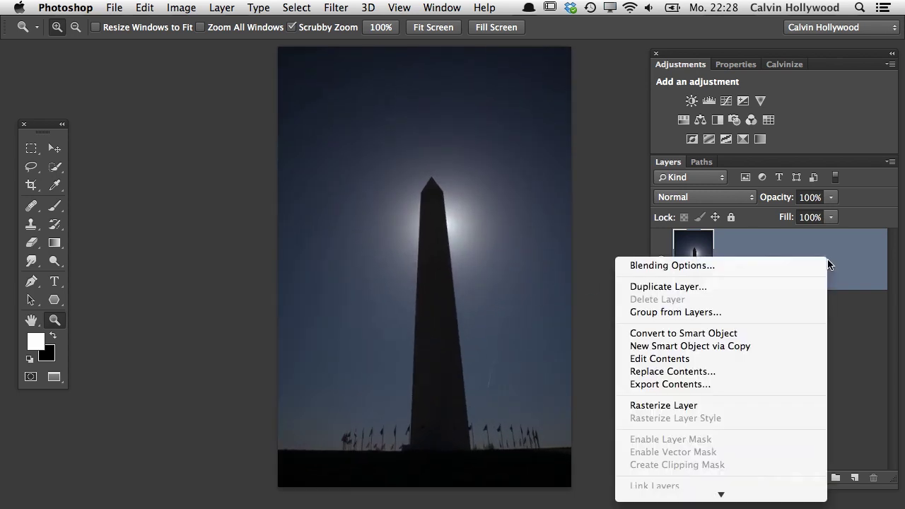
click(705, 406)
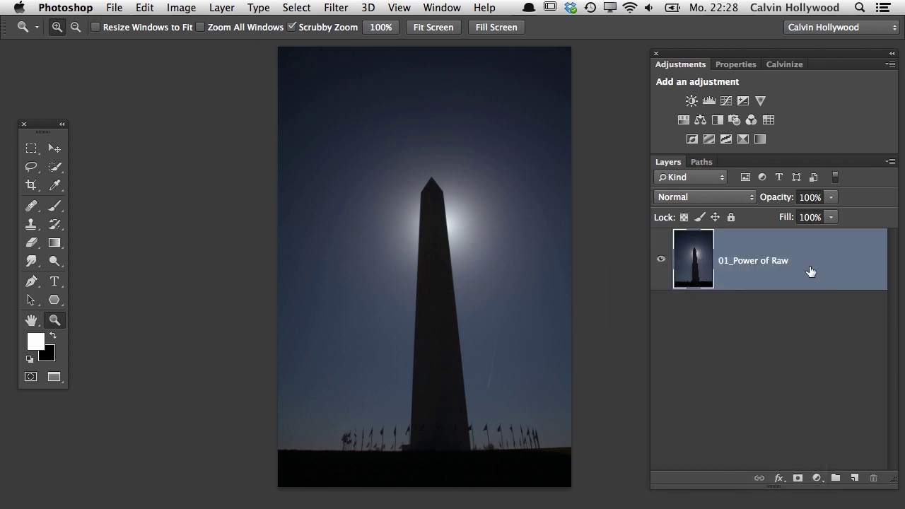
click(709, 101)
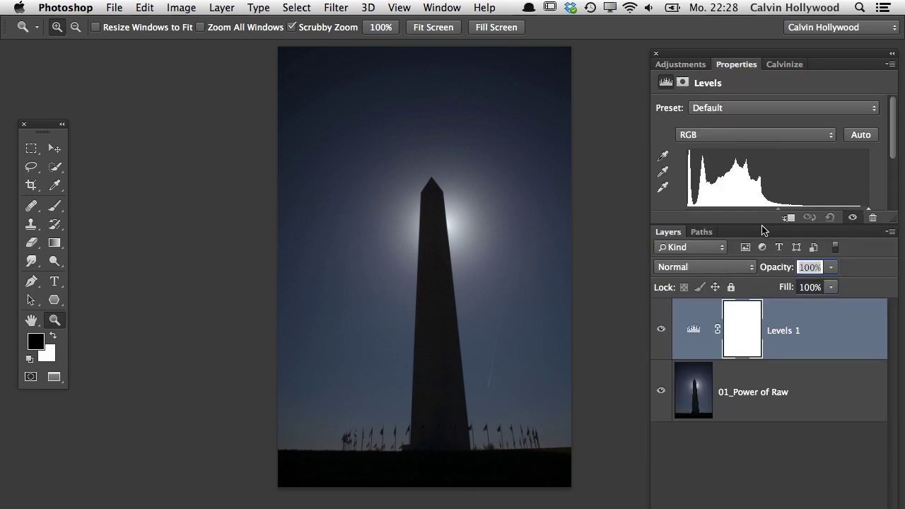
drag(763, 225, 778, 314)
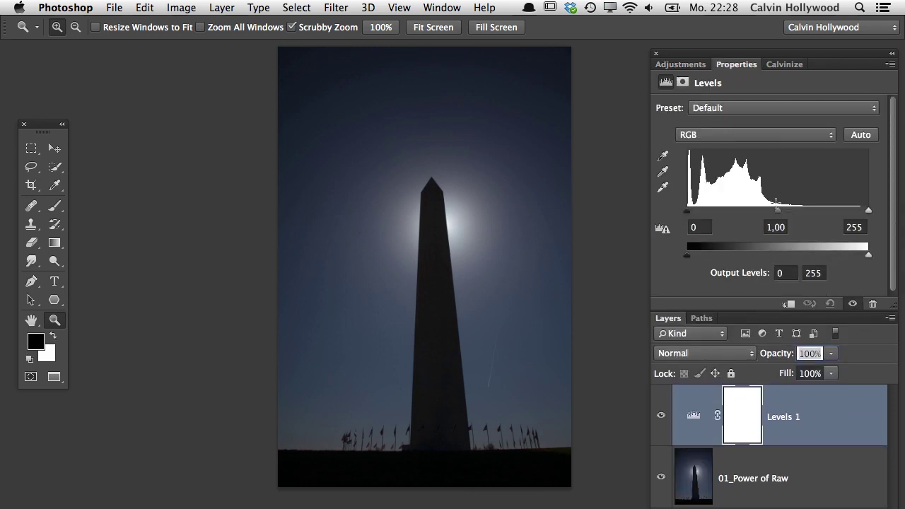
- Set Levels midtones to 1,31 and output black to 35, then delete the adjustment
drag(777, 210, 760, 215)
drag(686, 256, 712, 268)
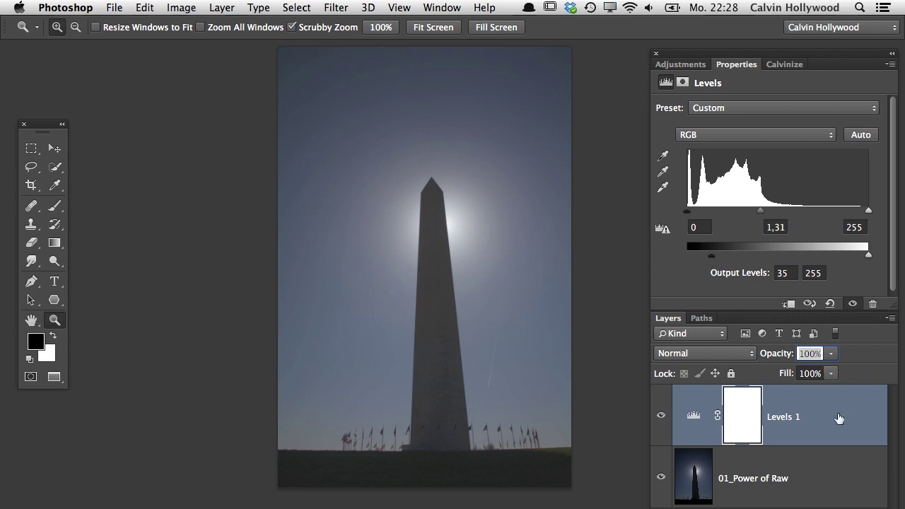
key(x)
key(Delete)
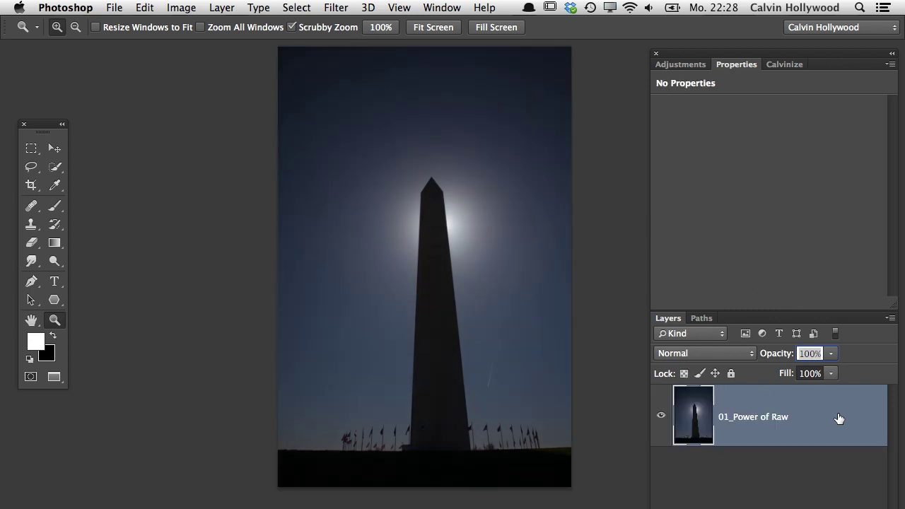
- Duplicate the layer as 01_Power of Raw copy and apply Camera Raw Filter to it
key(super+j)
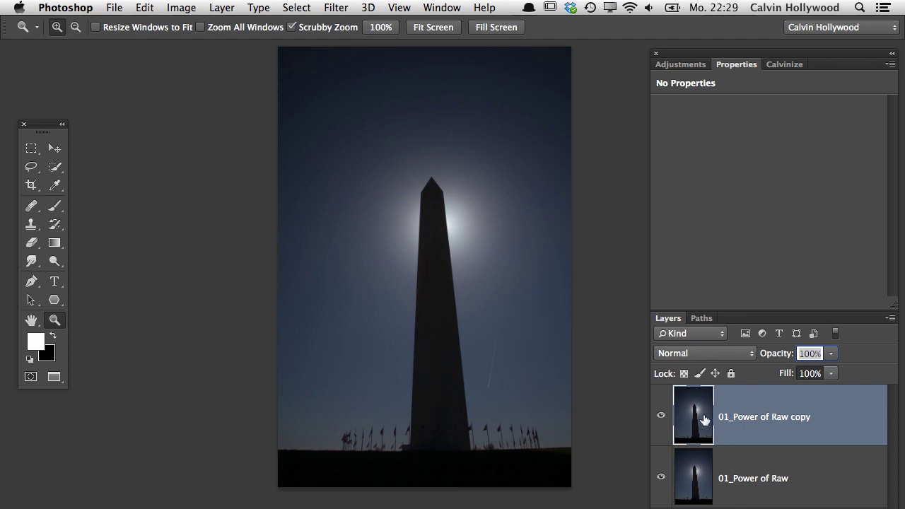
click(337, 9)
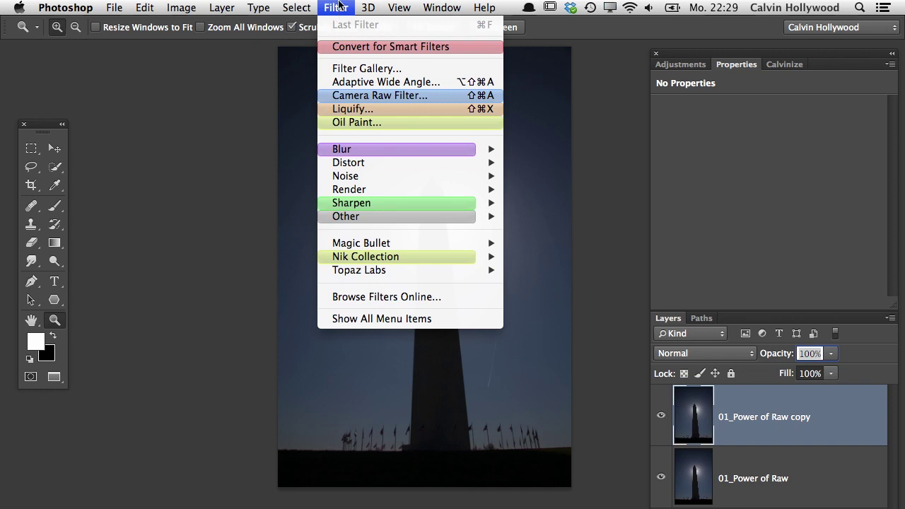
click(386, 95)
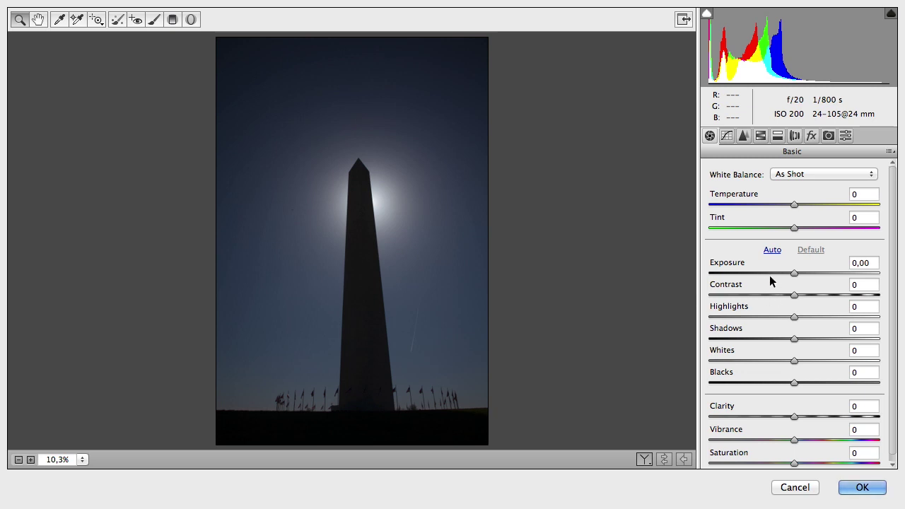
- Try Exposure +5 in the Camera Raw Filter on the copy, then cancel it
click(796, 276)
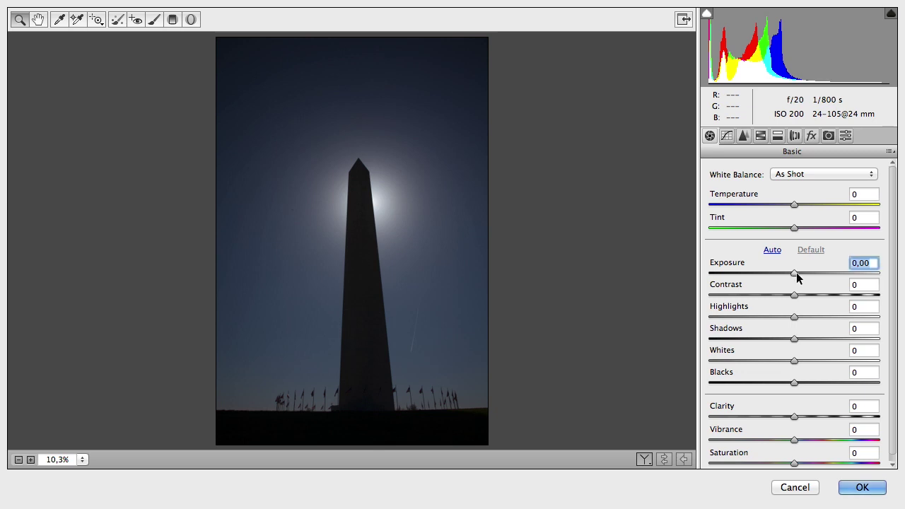
text(5)
key(Return)
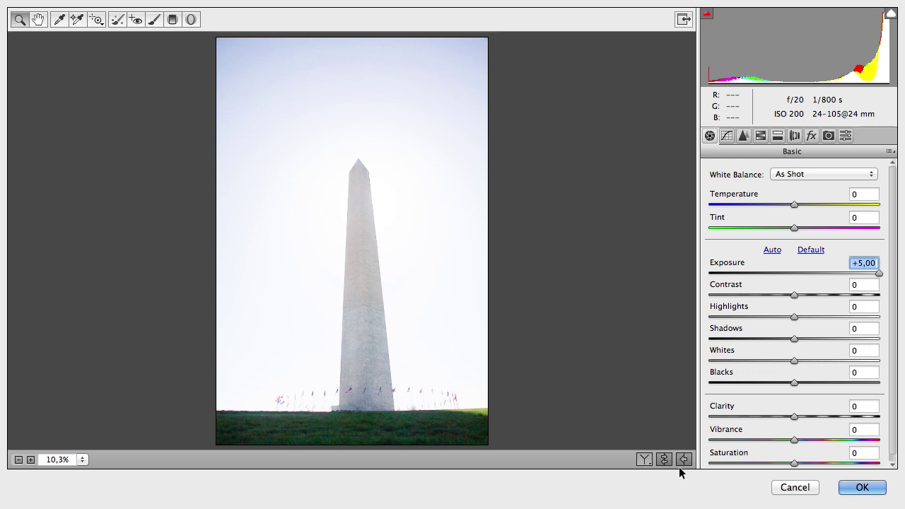
click(792, 486)
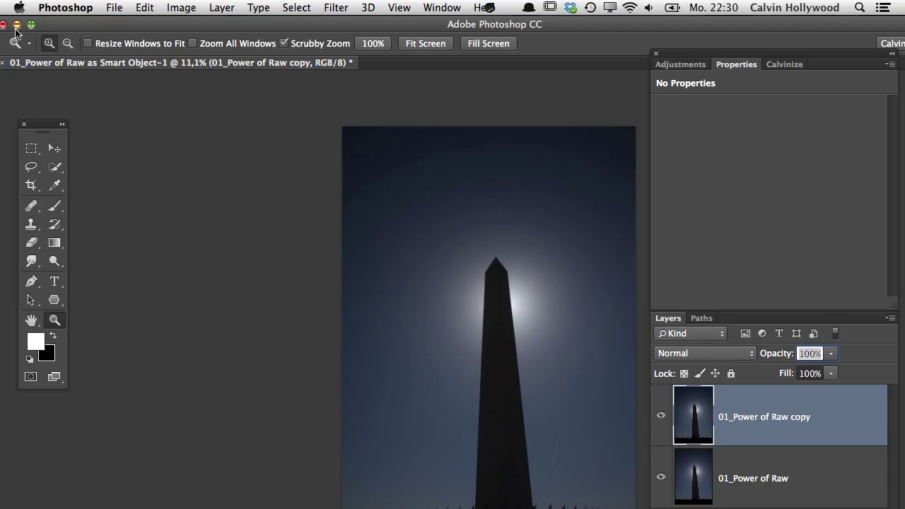
- Close the obelisk document without saving and open _DSC0224.NEF from the raw folder
click(5, 24)
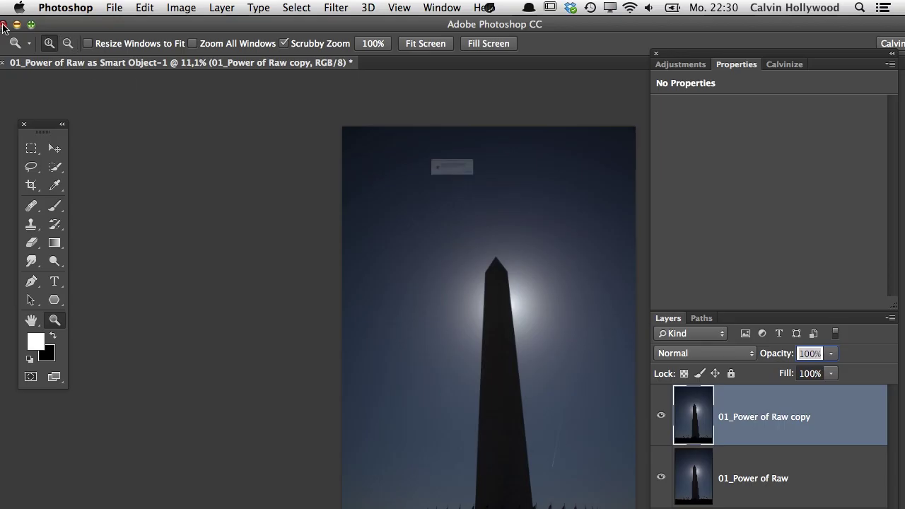
click(422, 203)
click(303, 162)
double_click(227, 85)
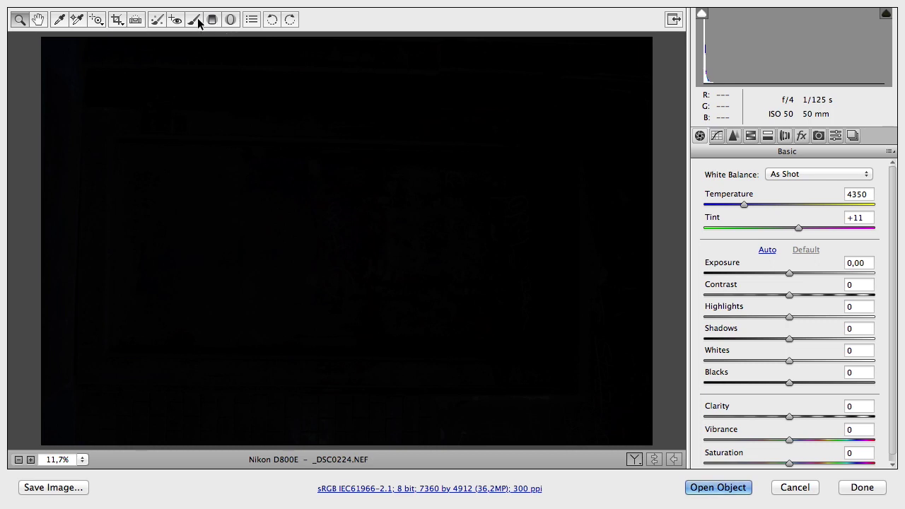
- Rotate _DSC0224.NEF counterclockwise to portrait and open it as a smart object
click(272, 19)
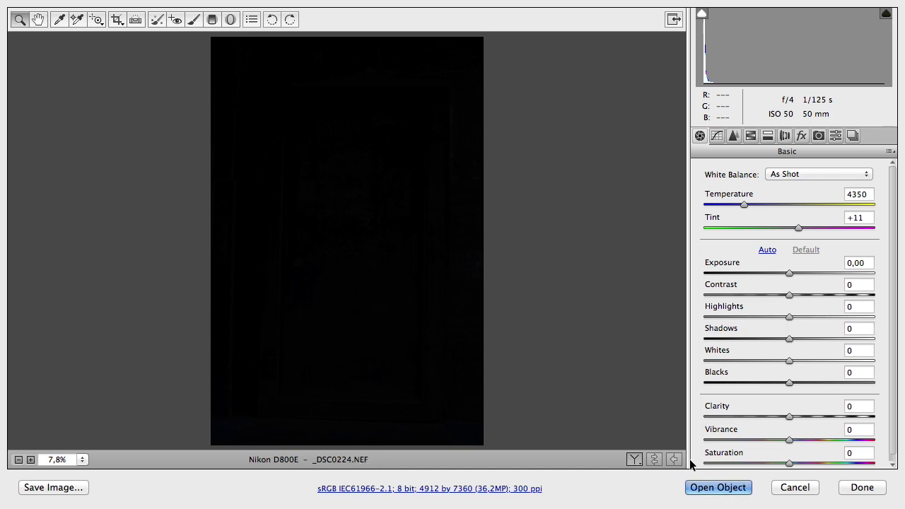
click(719, 487)
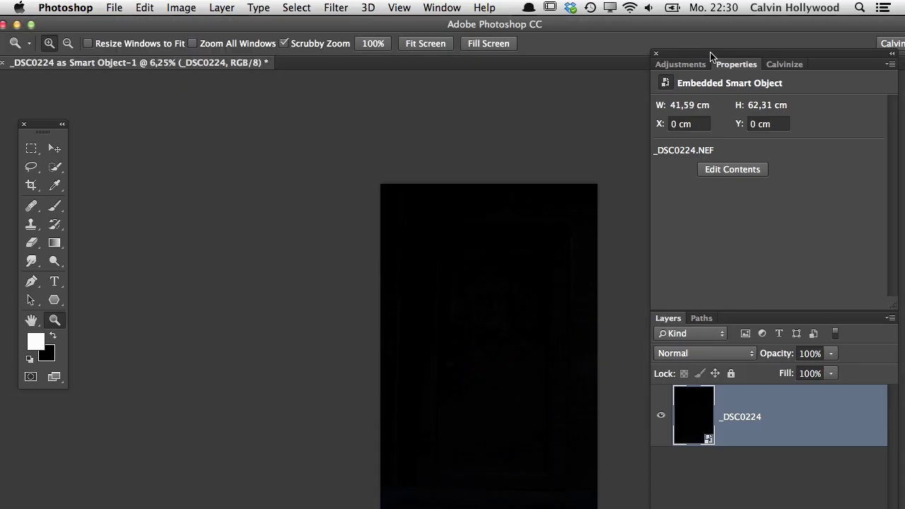
- Make a New Smart Object via Copy of _DSC0224, hide the copy, and view full screen
drag(711, 57, 704, 24)
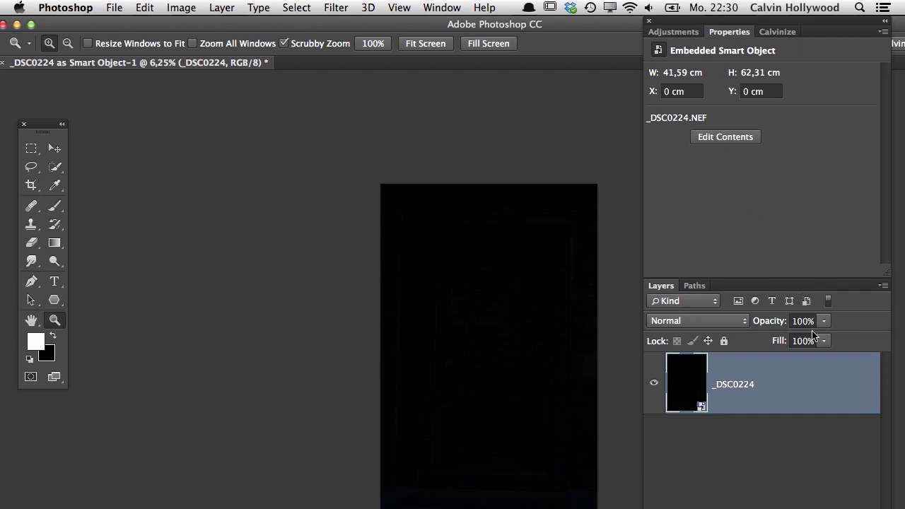
right_click(810, 403)
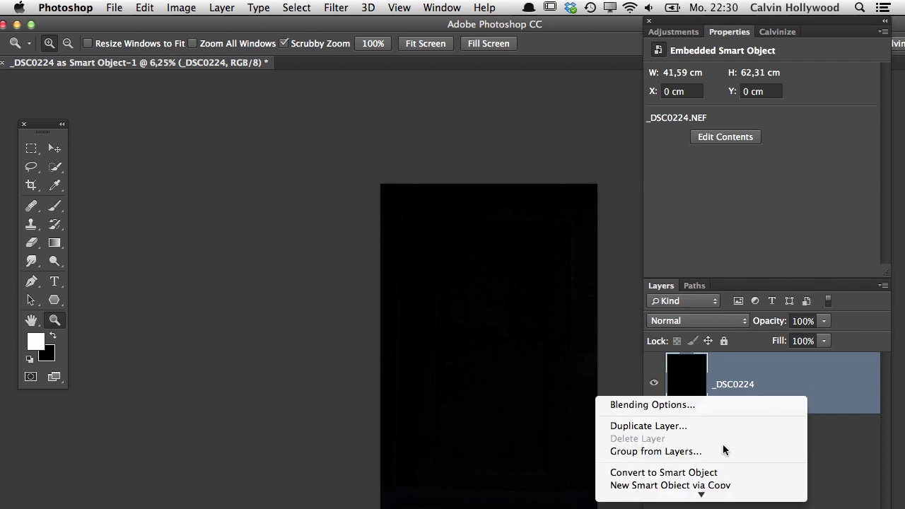
click(668, 333)
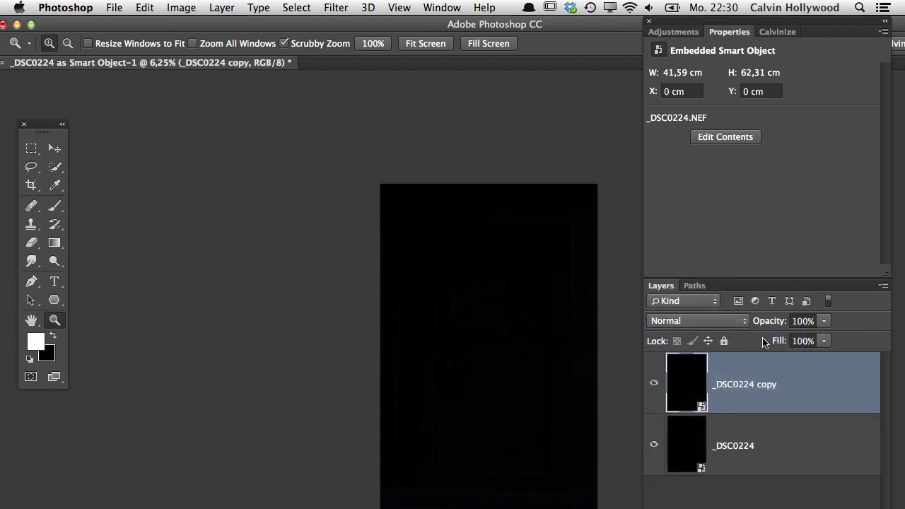
click(653, 382)
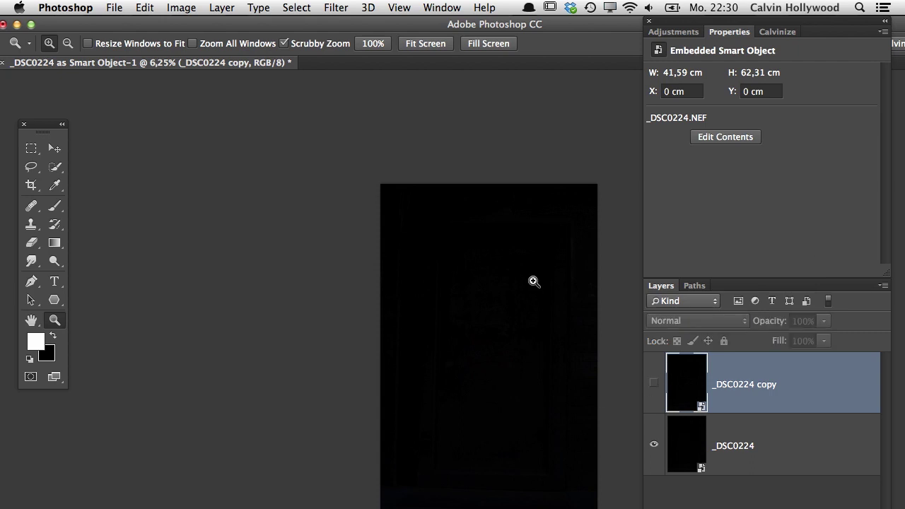
click(531, 314)
drag(561, 323, 545, 343)
key(f)
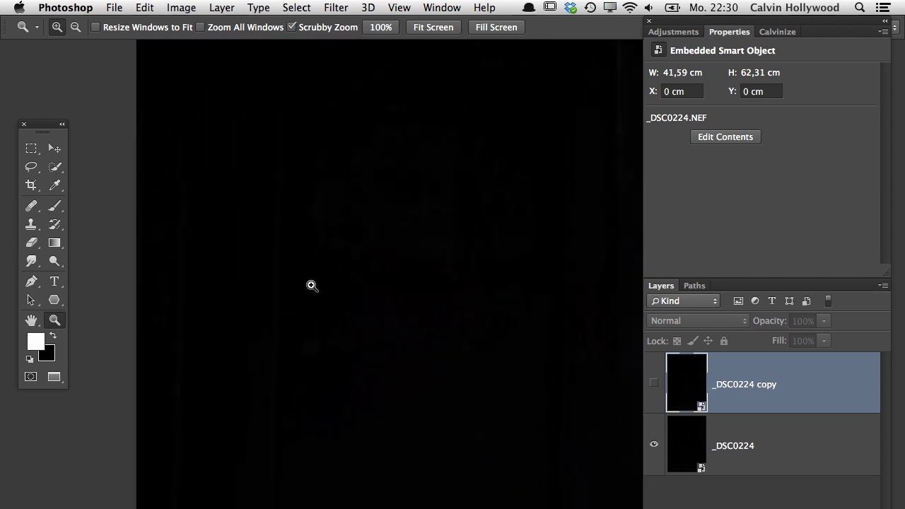
- Show the _DSC0224 copy layer and raise its Camera Raw Exposure to +5,00 to reveal the door
click(654, 382)
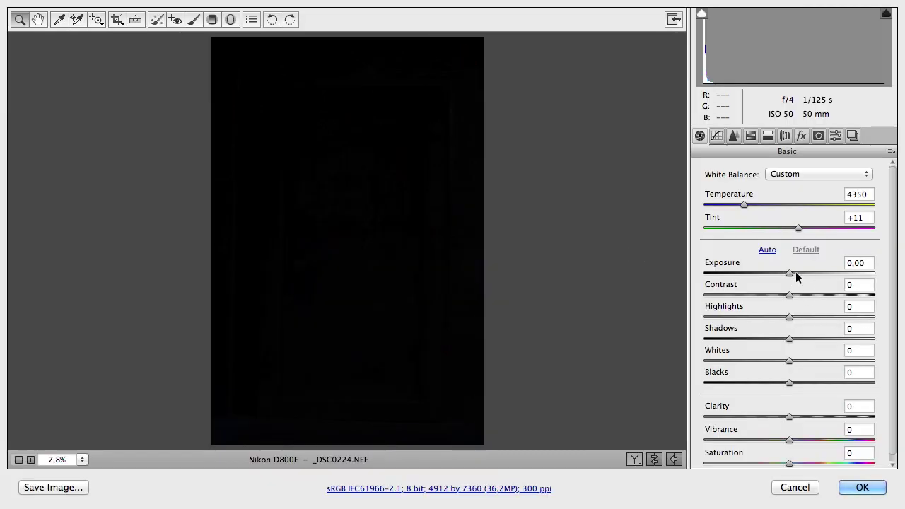
click(790, 275)
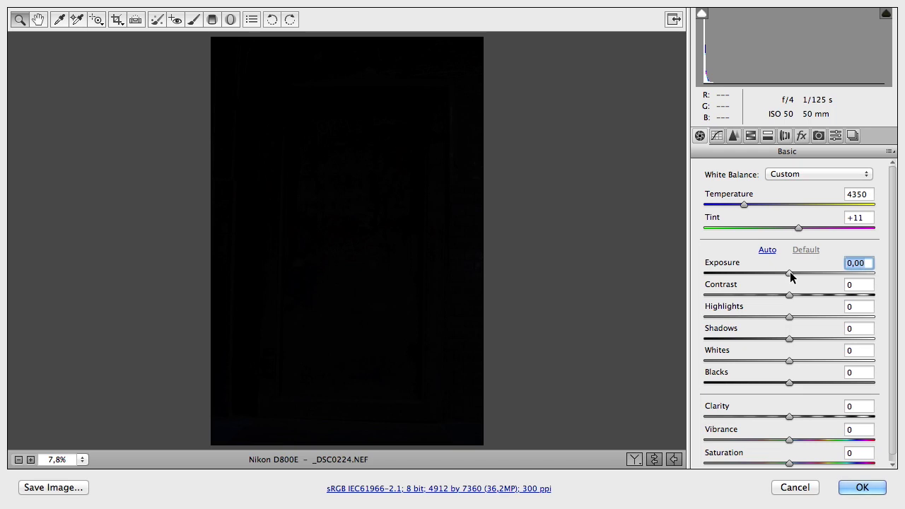
drag(790, 275, 898, 277)
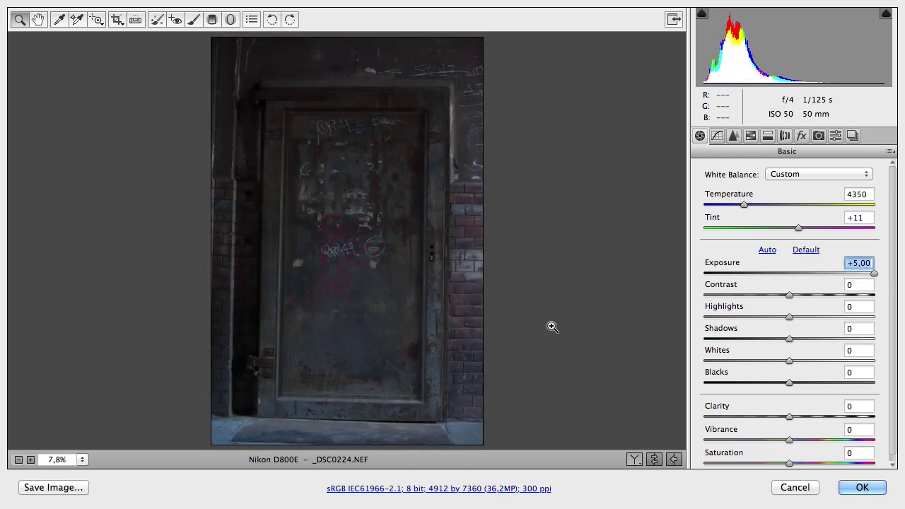
click(418, 280)
click(418, 283)
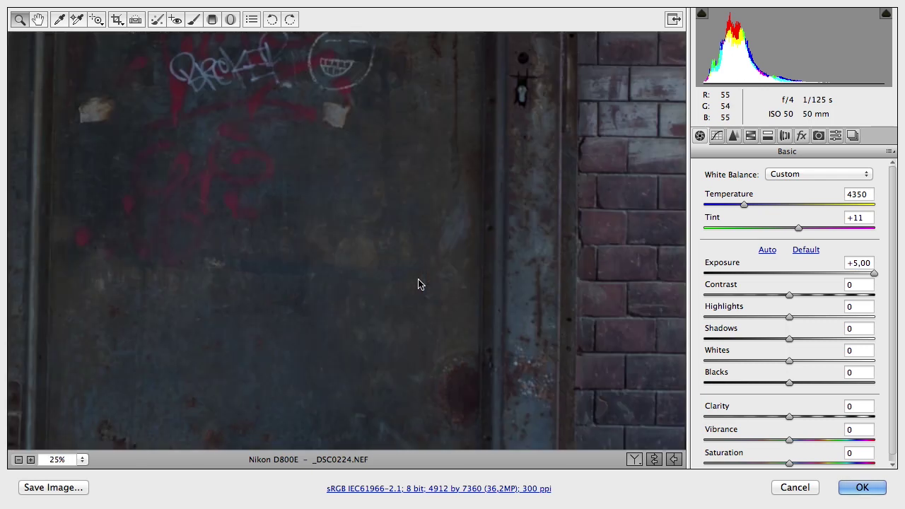
click(480, 181)
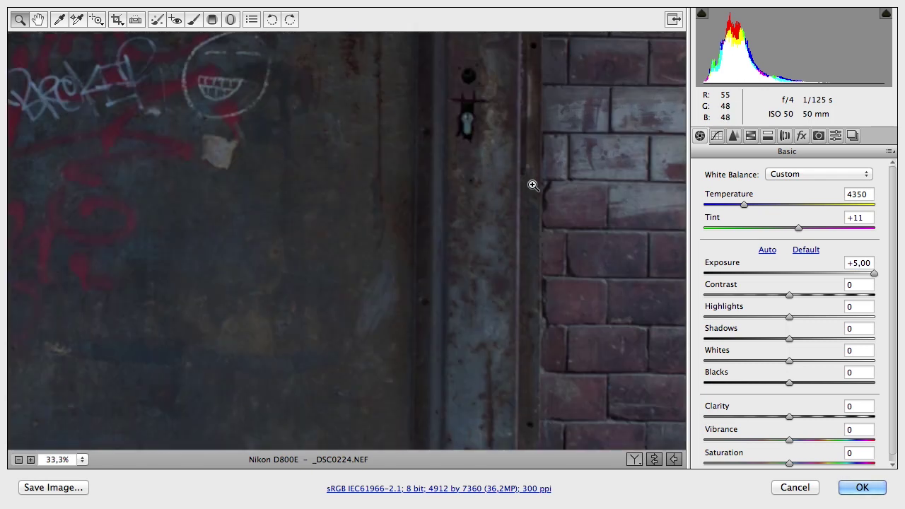
alt+click(482, 220)
alt+click(482, 220)
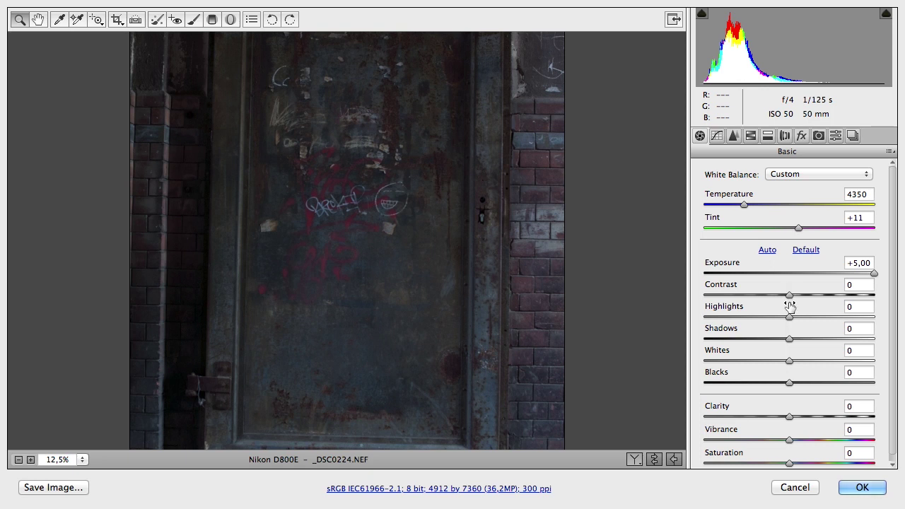
- Lift Shadows to +100, add some Clarity, and apply the settings to the smart object
click(790, 338)
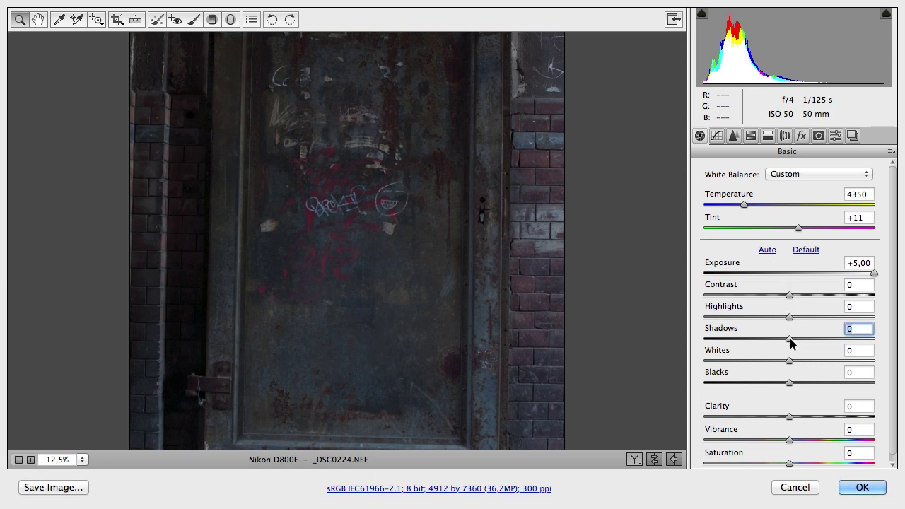
drag(797, 339, 881, 352)
drag(789, 416, 810, 418)
click(862, 487)
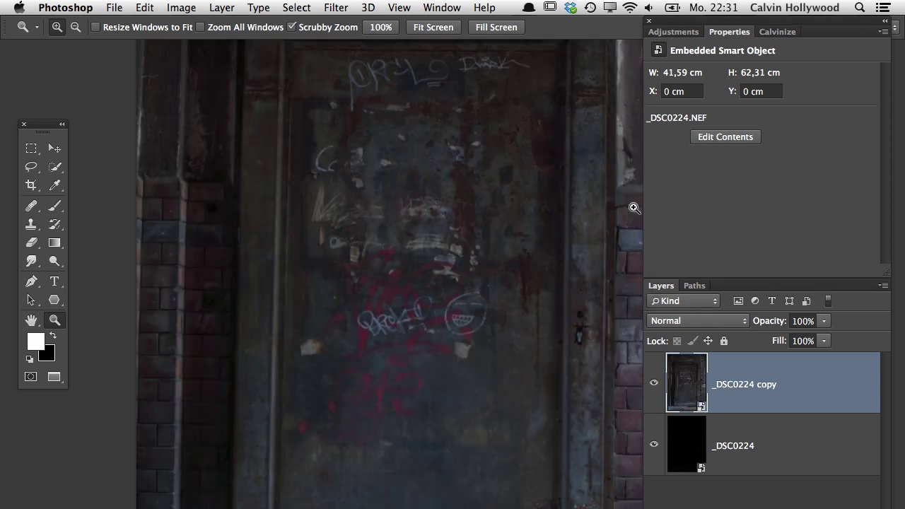
- Duplicate the brightened door layer and rasterize the new _DSC0224 copy 2
alt+click(396, 282)
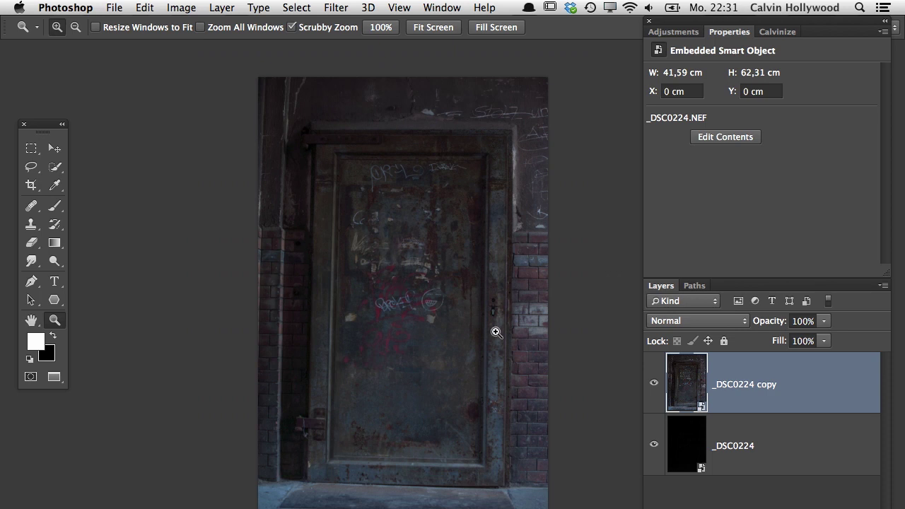
right_click(829, 369)
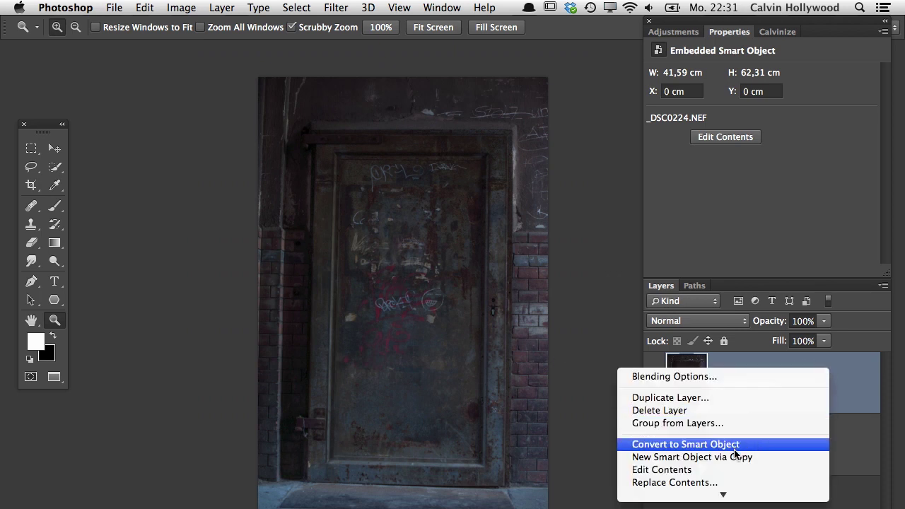
click(851, 394)
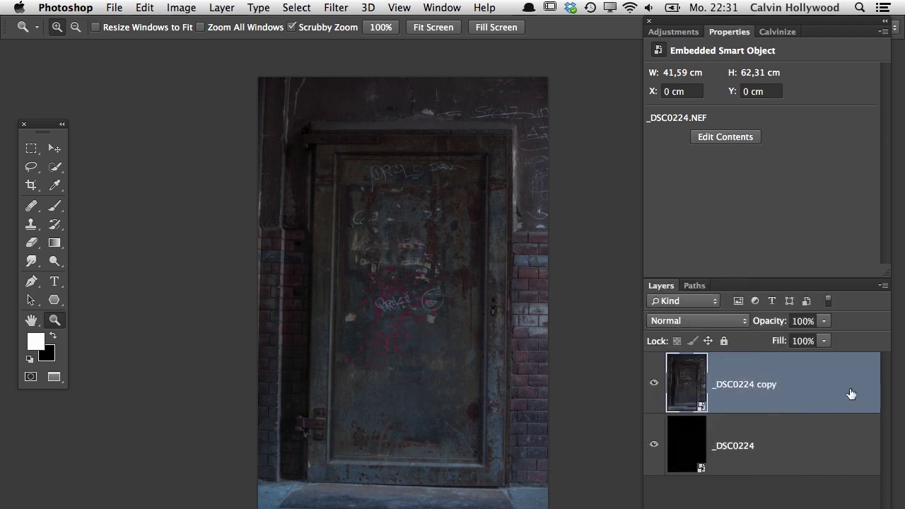
key(super+j)
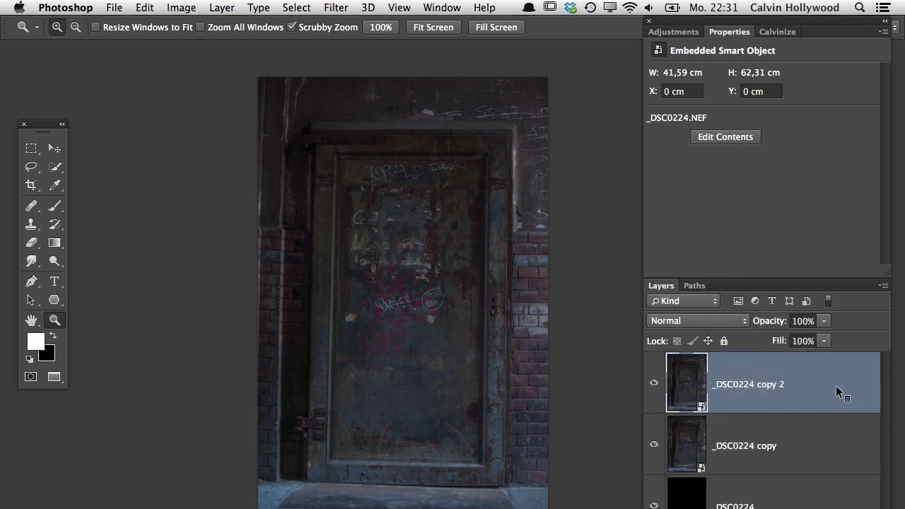
right_click(835, 386)
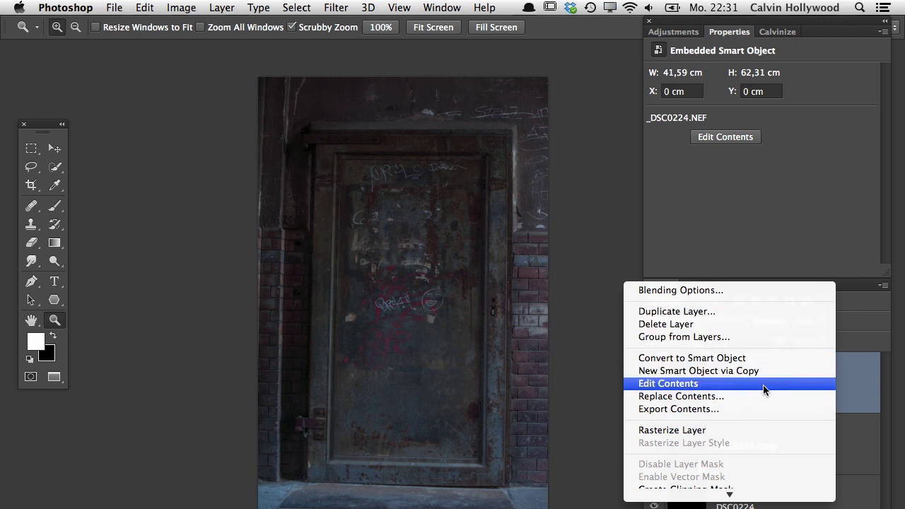
click(750, 429)
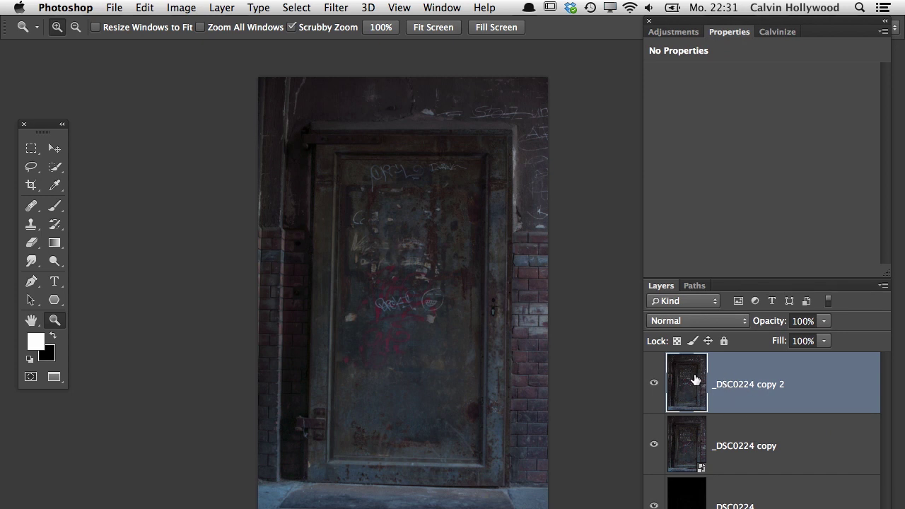
- Launch the Camera Raw Filter on the rasterized copy from the Filter menu
click(338, 8)
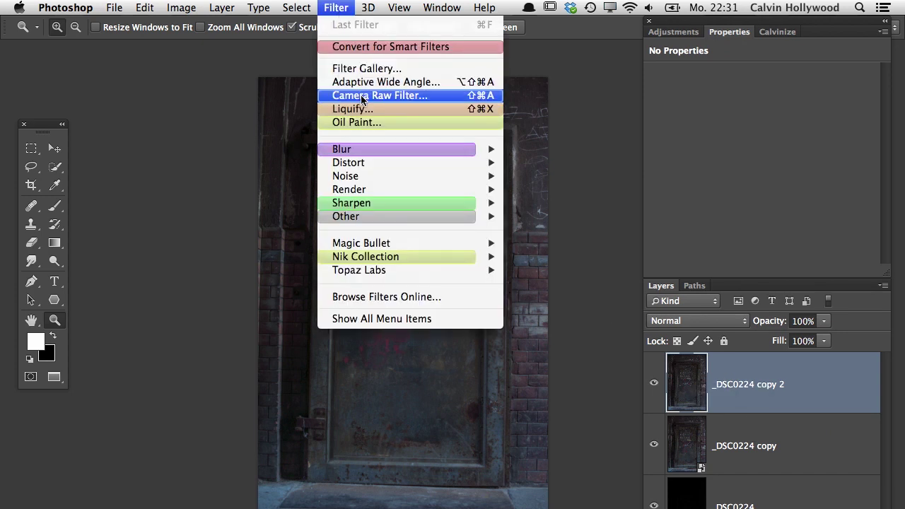
click(814, 375)
click(338, 9)
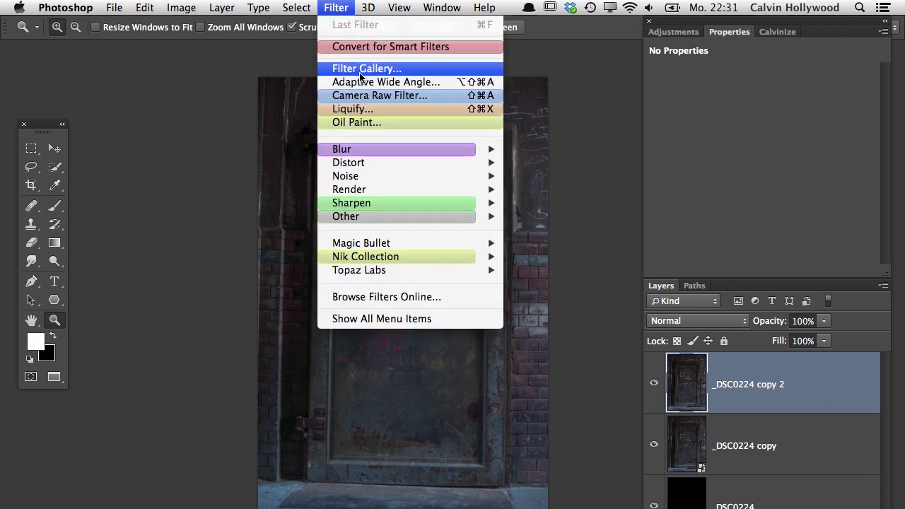
click(391, 95)
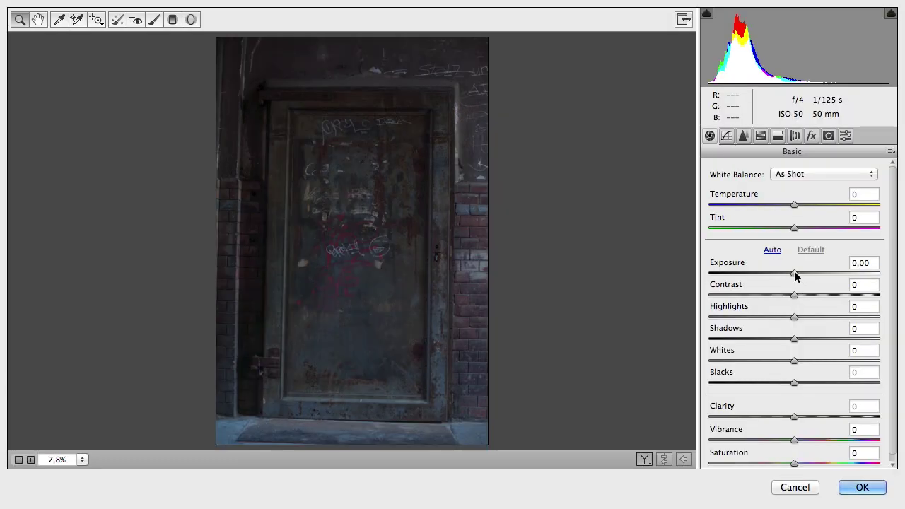
- Set the filter to Exposure +1,55, Shadows +66 and Clarity +55, then apply it
drag(794, 274, 829, 279)
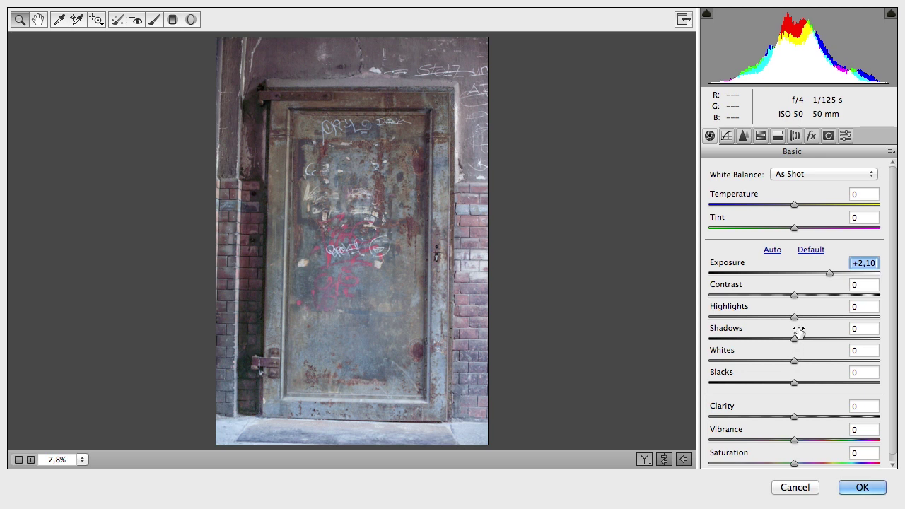
drag(797, 340, 850, 343)
drag(794, 416, 842, 416)
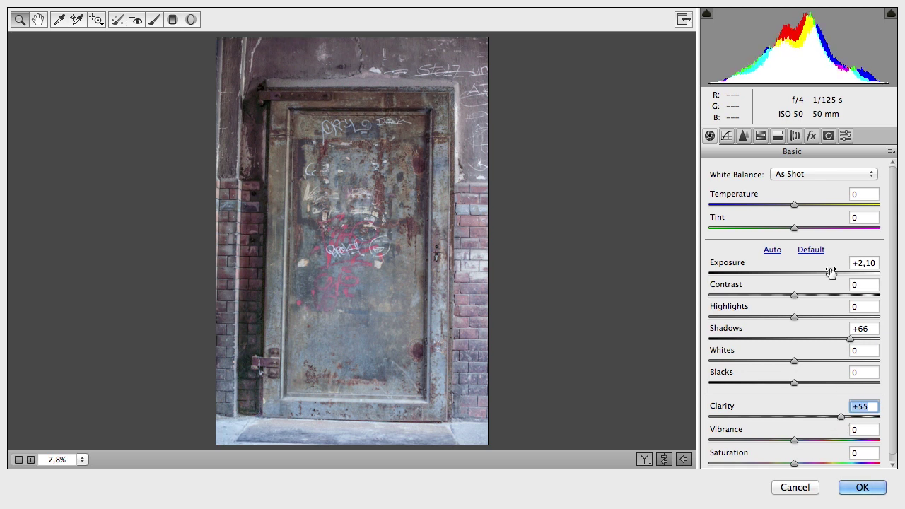
drag(830, 273, 820, 273)
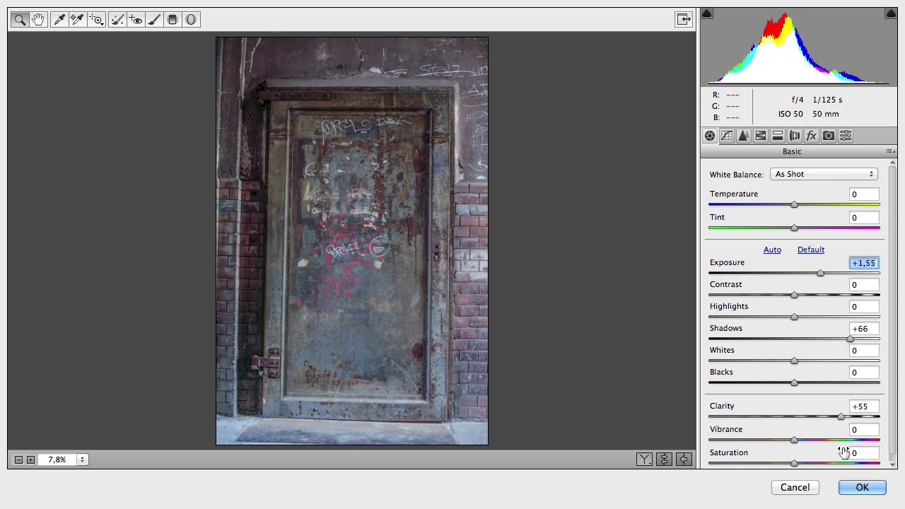
click(862, 487)
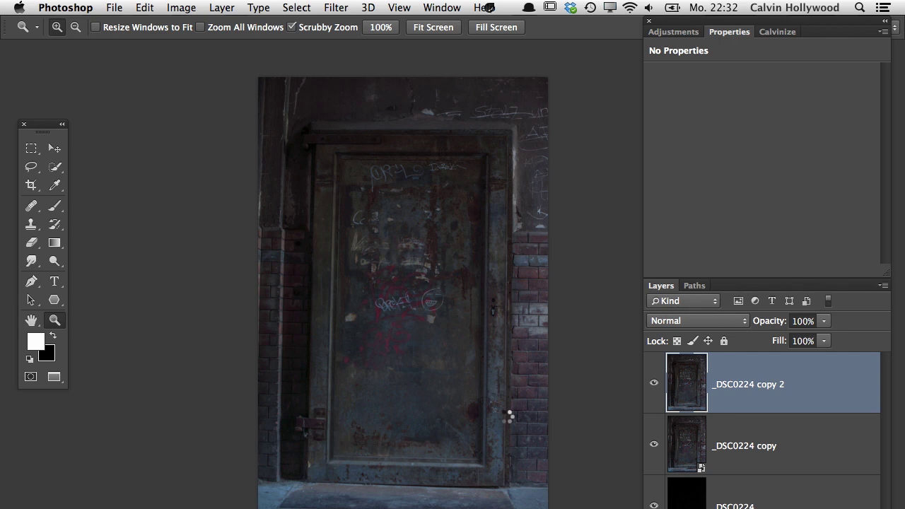
- Zoom in on the keyhole and toggle layer visibility to compare the filtered door
click(529, 360)
click(531, 360)
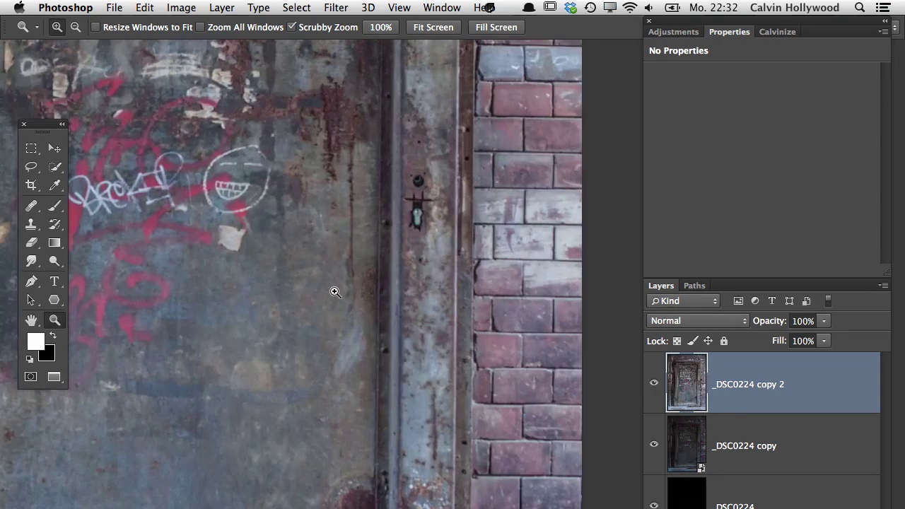
click(333, 289)
click(457, 313)
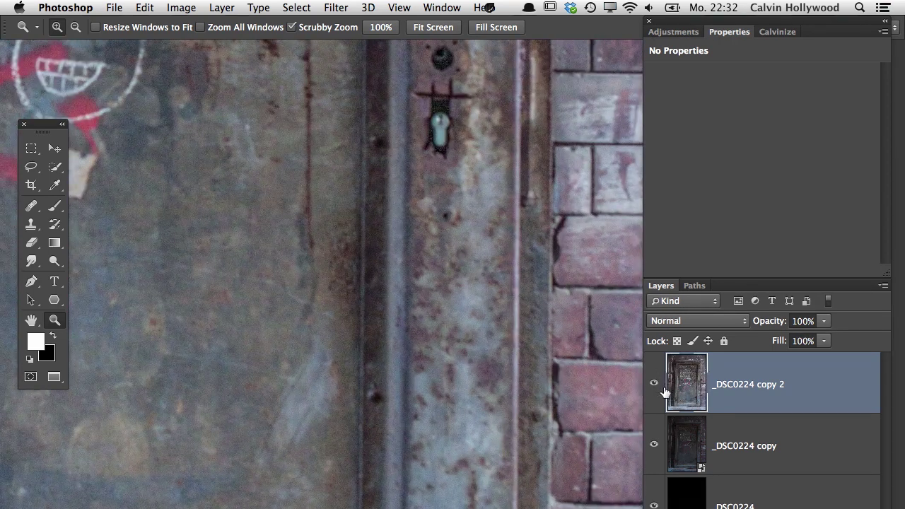
click(653, 444)
click(653, 384)
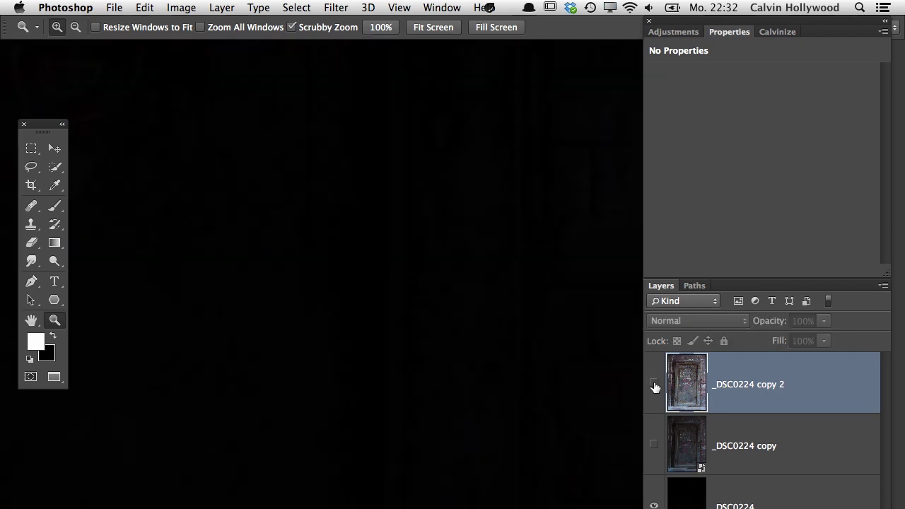
click(653, 384)
- Zoom back out to the whole door, leaving _DSC0224 copy 2 visible and _DSC0224 copy hidden
alt+click(445, 290)
alt+click(446, 293)
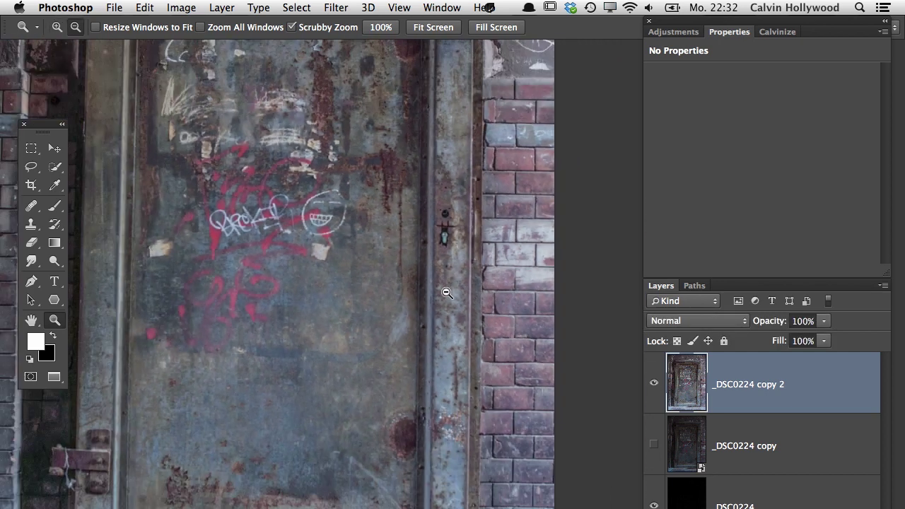
alt+click(446, 293)
alt+click(452, 293)
alt+click(458, 293)
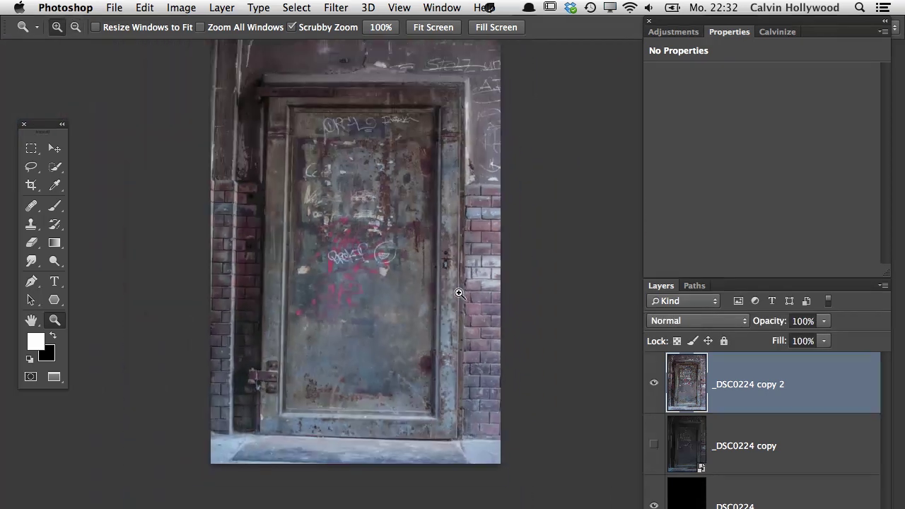
click(653, 384)
click(654, 383)
click(654, 384)
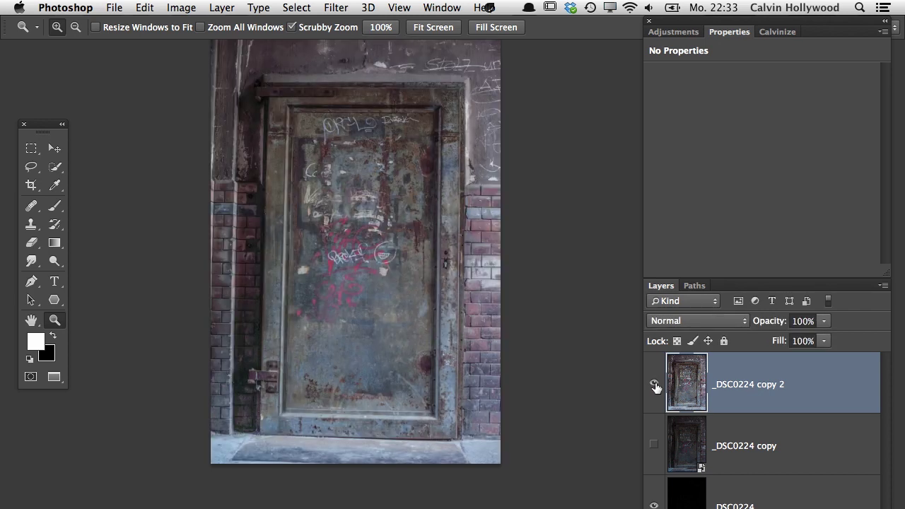